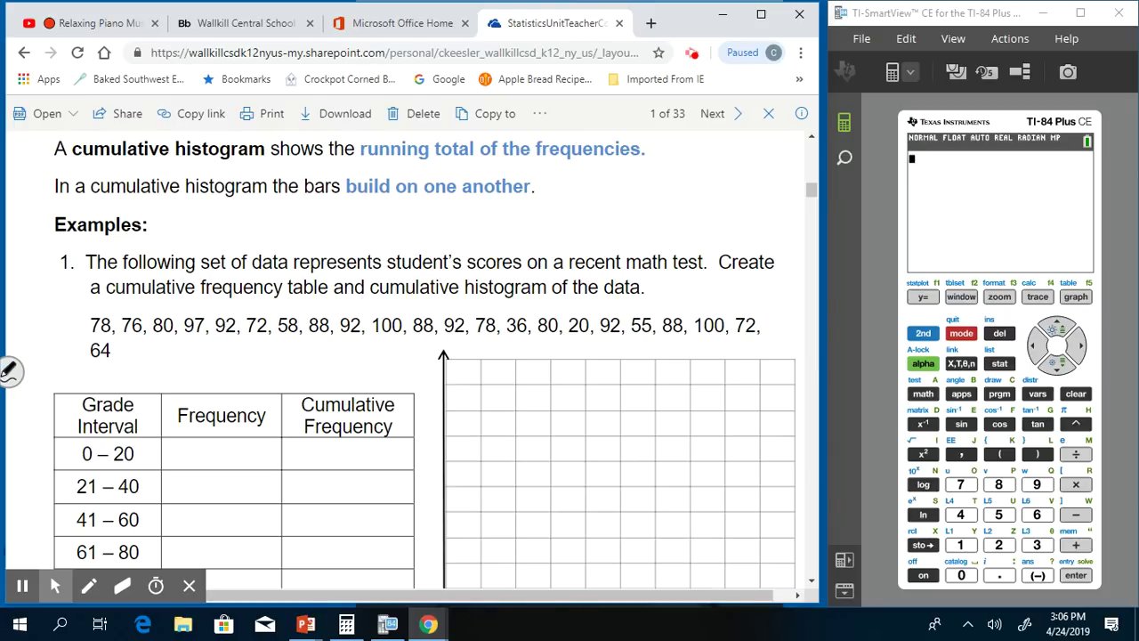
Step: Scroll down past the score list to show the frequency table and blank histogram grid
scroll(35, 242, "down", 3)
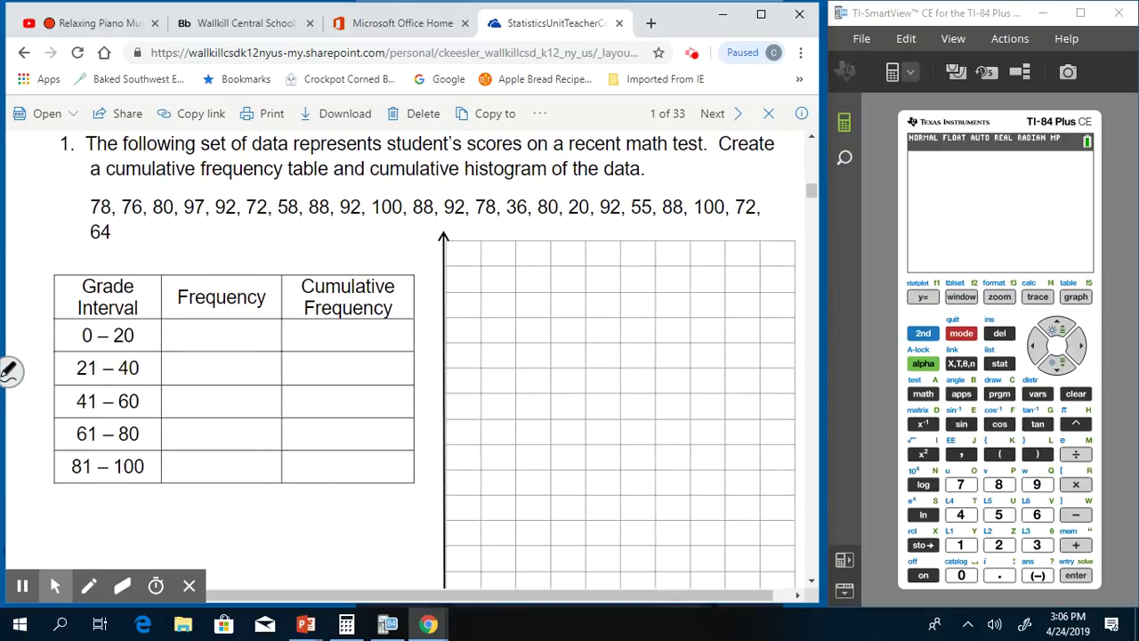
scroll(287, 489, "down", 1)
scroll(291, 473, "down", 1)
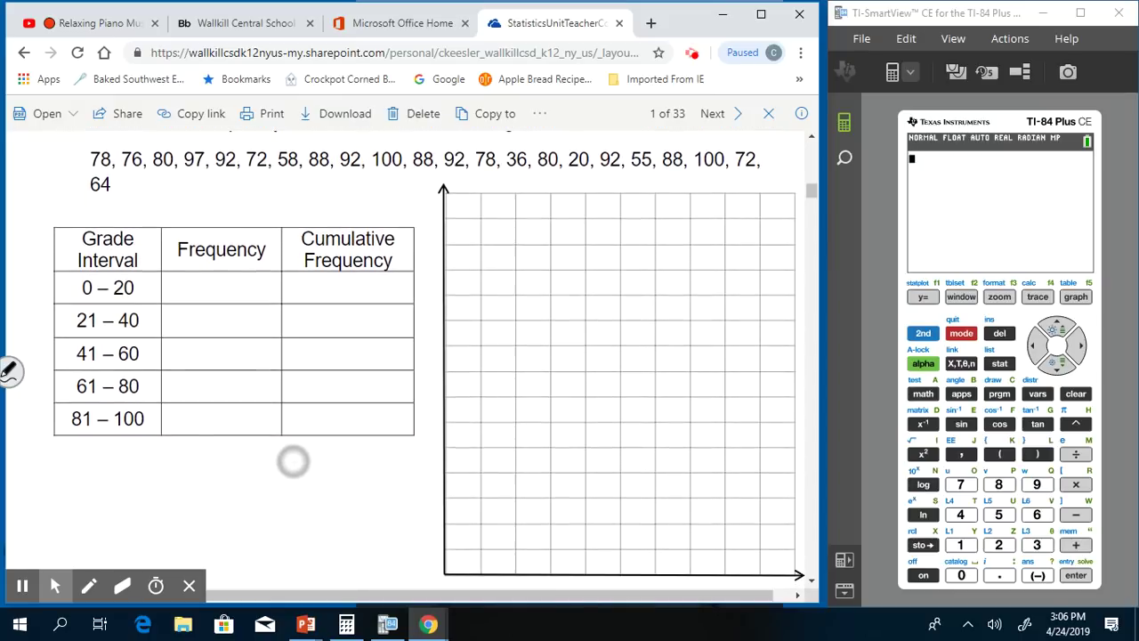
scroll(210, 473, "down", 1)
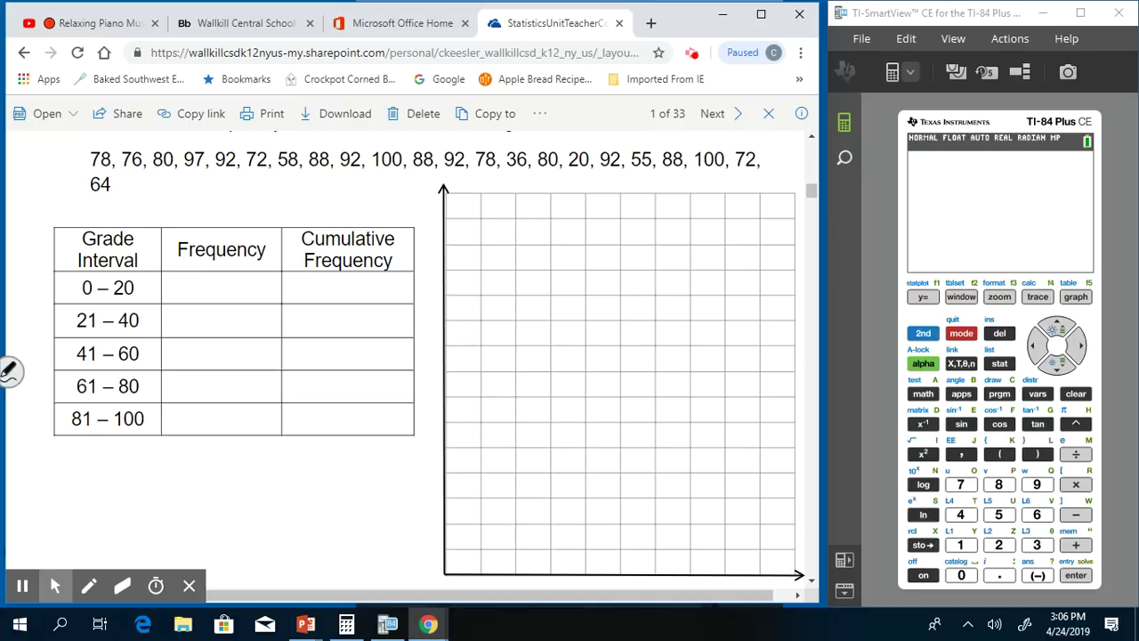
Step: With green ink, cross out and tally scores 78, 76, 80, 97, 92, 72, 58 and 88
left_click(11, 372)
left_click(44, 367)
left_click_drag(87, 162, 120, 138)
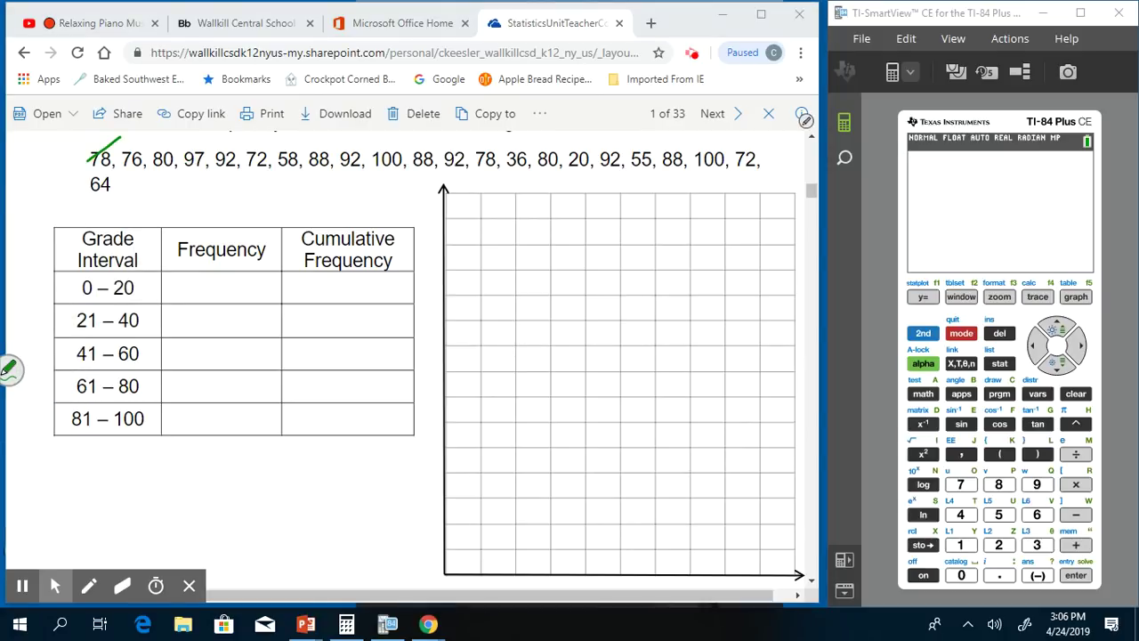
left_click_drag(166, 379, 166, 400)
left_click_drag(121, 162, 140, 145)
left_click_drag(173, 379, 174, 401)
left_click_drag(149, 170, 170, 146)
left_click_drag(182, 380, 183, 400)
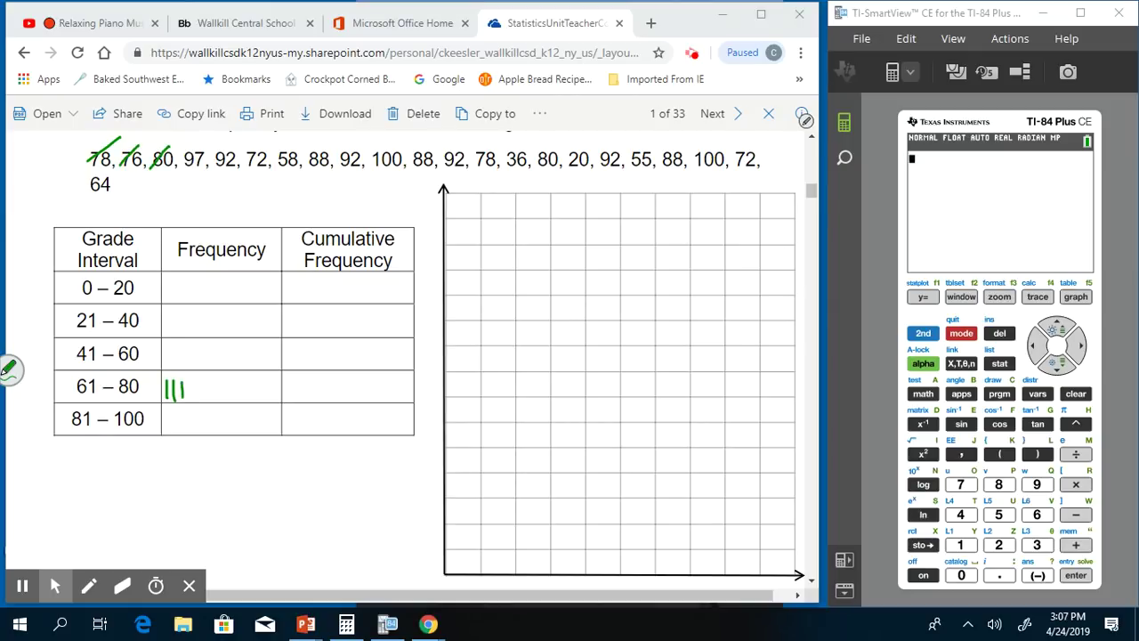
left_click_drag(184, 168, 204, 146)
left_click_drag(170, 411, 172, 431)
left_click_drag(221, 165, 242, 142)
left_click_drag(175, 408, 177, 432)
left_click_drag(244, 175, 266, 147)
left_click_drag(190, 381, 192, 401)
left_click_drag(282, 168, 302, 142)
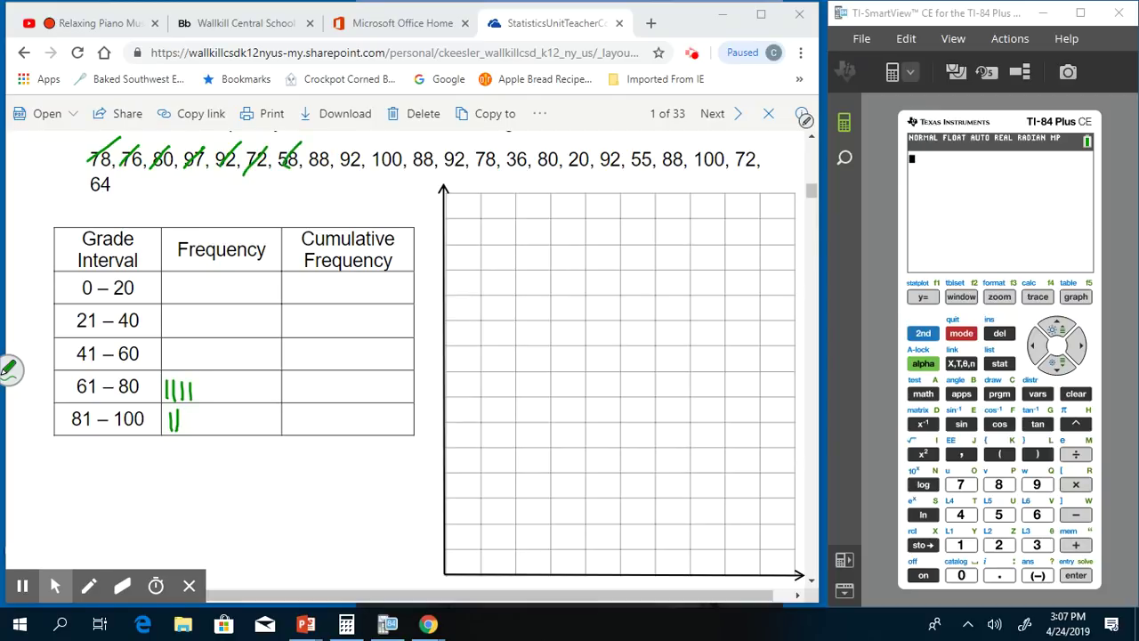
left_click_drag(167, 343, 168, 367)
left_click_drag(313, 172, 332, 147)
left_click_drag(186, 407, 185, 439)
Step: Cross out and tally the next scores 92, 100, 88, 92, 78, 36, 80 and 20
left_click_drag(342, 172, 362, 143)
left_click_drag(195, 409, 195, 439)
left_click_drag(379, 172, 400, 145)
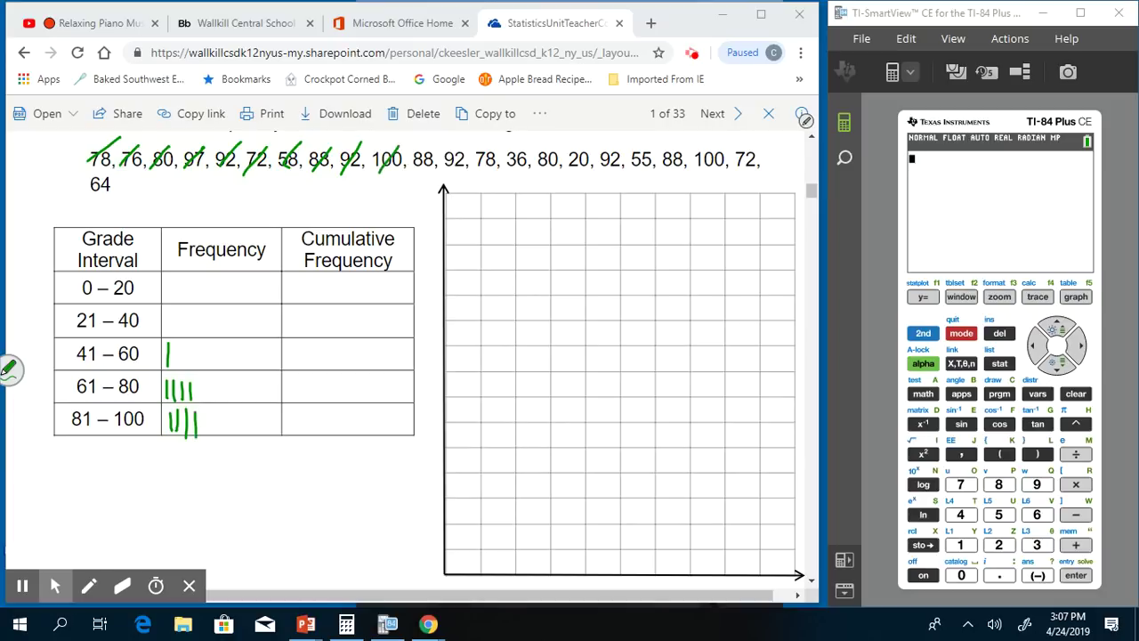
left_click_drag(169, 434, 198, 411)
left_click_drag(412, 173, 434, 144)
left_click_drag(211, 409, 212, 432)
left_click_drag(445, 170, 465, 147)
left_click_drag(220, 409, 221, 434)
left_click_drag(471, 178, 491, 159)
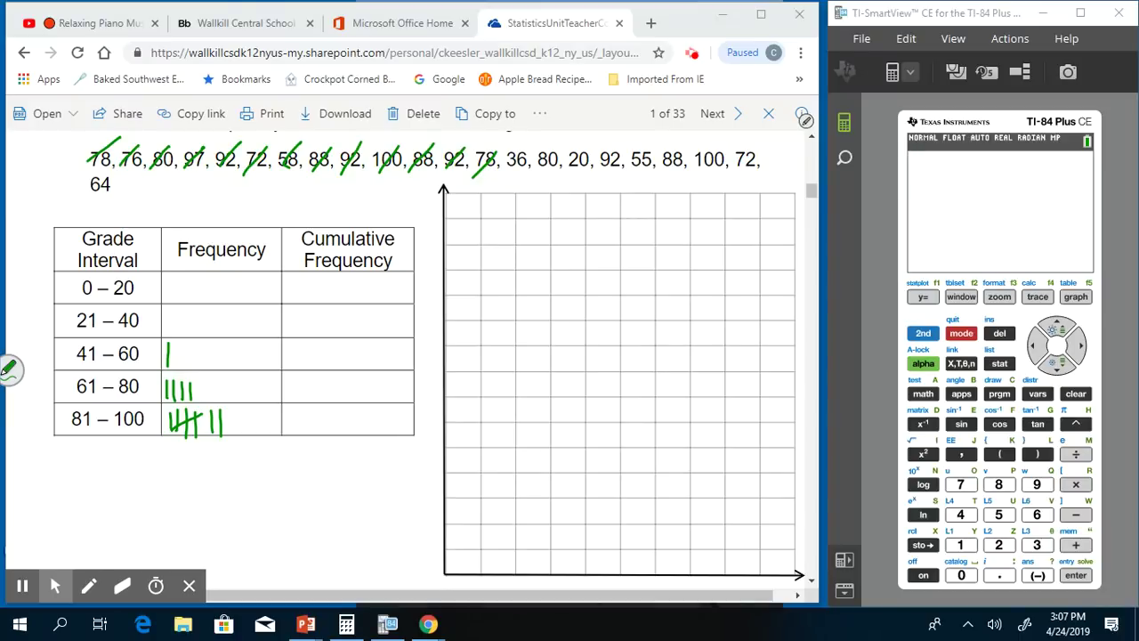
left_click_drag(167, 397, 200, 380)
left_click_drag(505, 172, 527, 148)
left_click_drag(170, 309, 168, 332)
left_click_drag(536, 169, 557, 145)
left_click_drag(213, 383, 213, 404)
left_click_drag(566, 171, 586, 146)
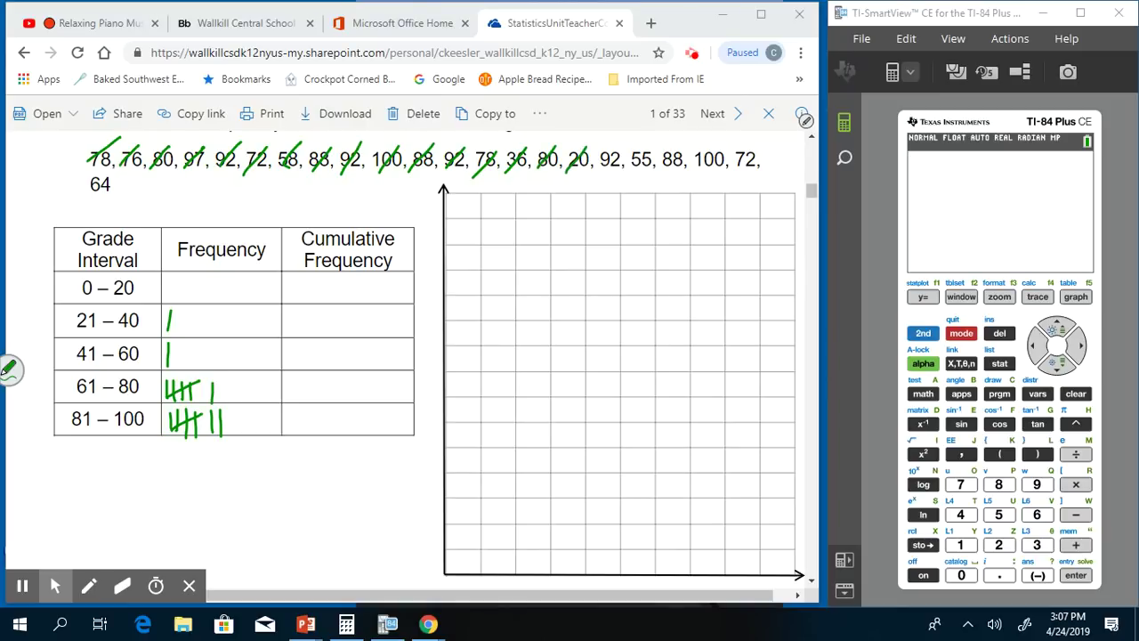
left_click_drag(173, 274, 170, 299)
Step: Cross out and tally the last scores 92, 55, 88, 100, 72 and 64
left_click_drag(624, 147, 605, 173)
left_click_drag(229, 408, 228, 433)
left_click_drag(648, 147, 629, 173)
left_click_drag(178, 343, 173, 367)
left_click_drag(685, 144, 668, 170)
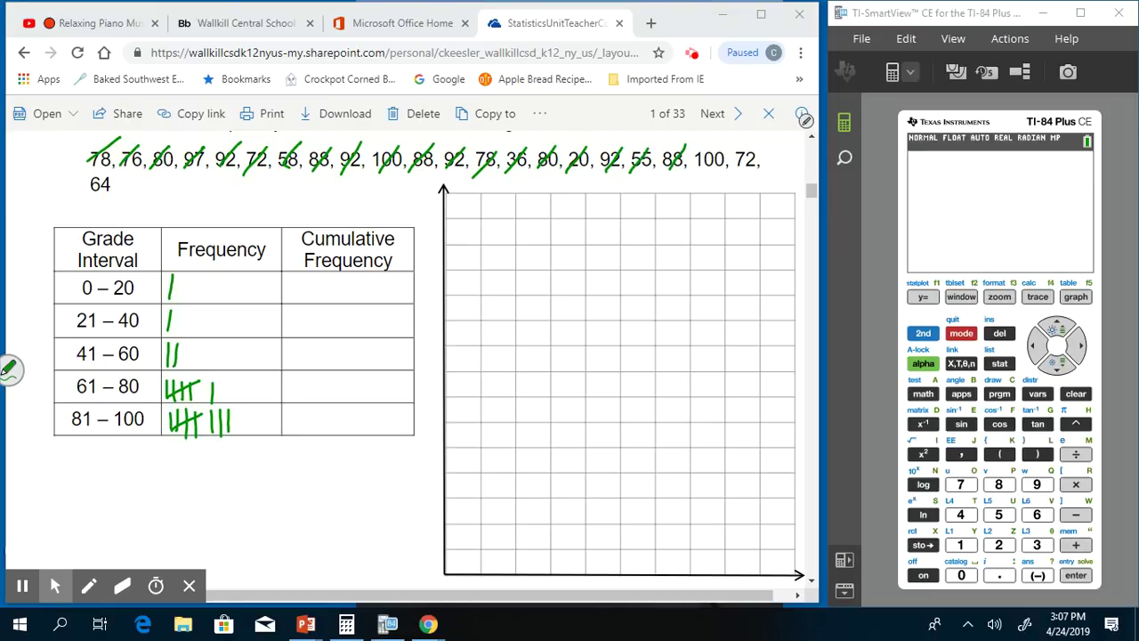
left_click_drag(237, 409, 237, 434)
left_click_drag(721, 143, 700, 171)
left_click_drag(211, 421, 242, 412)
left_click_drag(758, 145, 734, 174)
left_click_drag(222, 382, 221, 402)
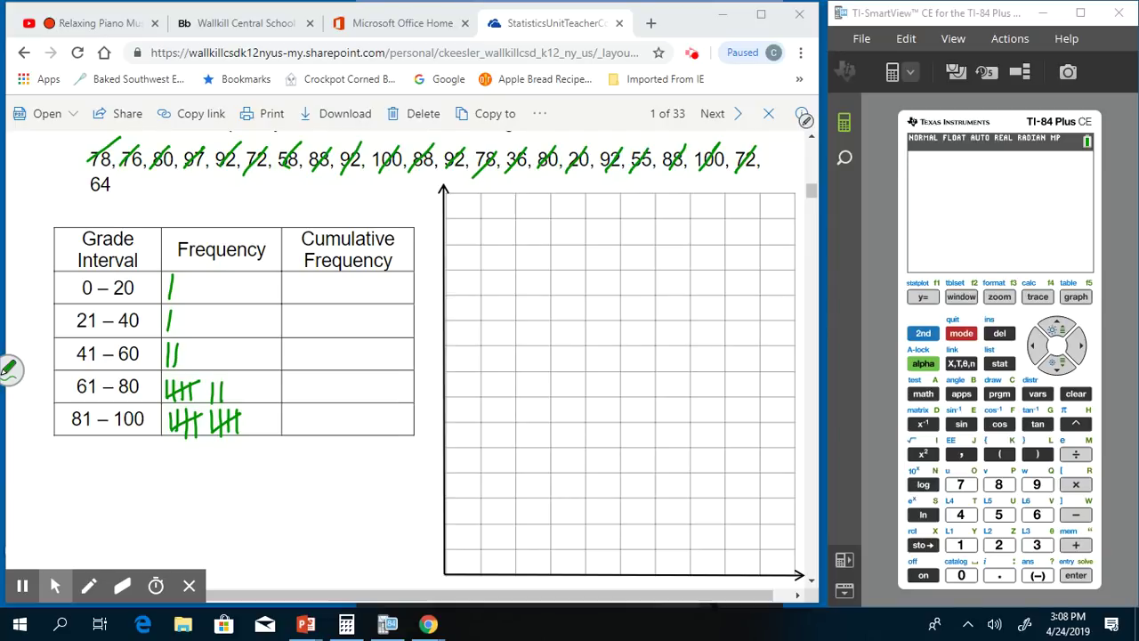
left_click_drag(112, 175, 87, 201)
left_click_drag(230, 375, 230, 399)
mouse_move(254, 281)
left_mouse_down()
mouse_move(259, 299)
mouse_move(272, 297)
mouse_move(254, 363)
mouse_move(271, 361)
mouse_move(265, 377)
left_mouse_up()
left_click(11, 370)
Step: Switch to blue ink and write 10 as the 81–100 frequency
left_click(100, 260)
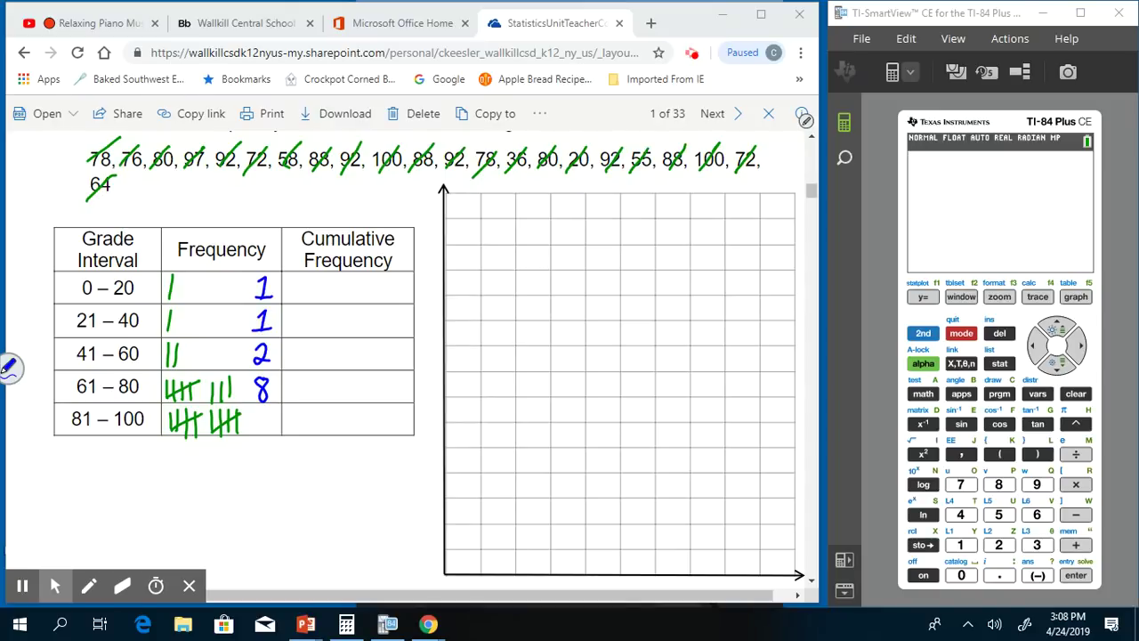
mouse_move(260, 410)
left_mouse_down()
mouse_move(258, 428)
mouse_move(269, 412)
left_mouse_up()
Step: Sketch a small blue histogram with axes and rising bars below the table
mouse_move(32, 438)
left_mouse_down()
mouse_move(35, 531)
mouse_move(135, 536)
left_mouse_up()
mouse_move(33, 518)
left_mouse_down()
mouse_move(51, 517)
mouse_move(50, 529)
mouse_move(66, 513)
mouse_move(66, 526)
mouse_move(75, 501)
mouse_move(75, 526)
mouse_move(90, 475)
mouse_move(89, 529)
left_mouse_up()
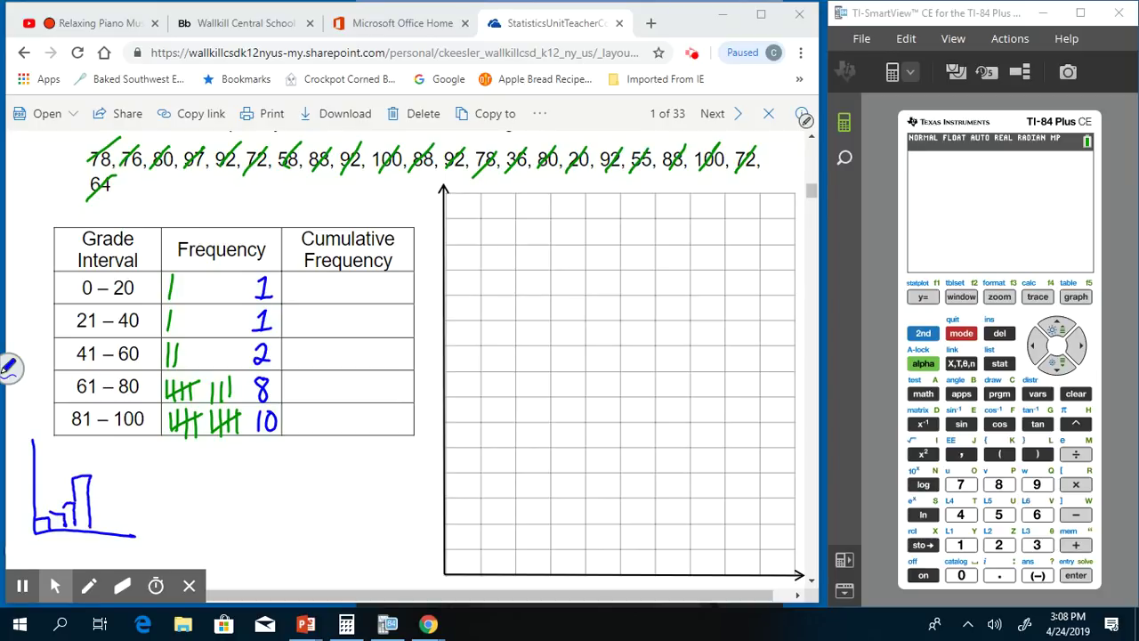
mouse_move(89, 475)
left_mouse_down()
mouse_move(104, 460)
mouse_move(109, 529)
left_mouse_up()
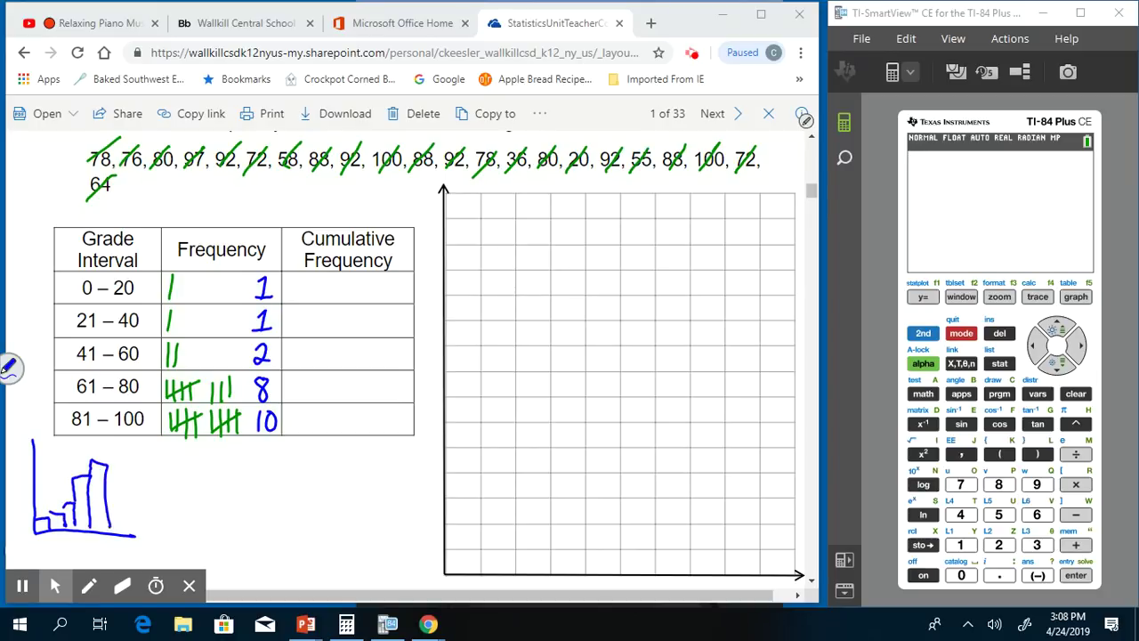
Step: In green, trace a curve over the sketch and label it 'negatively skewed'
left_click(11, 368)
left_click(74, 262)
left_click_drag(36, 512, 116, 463)
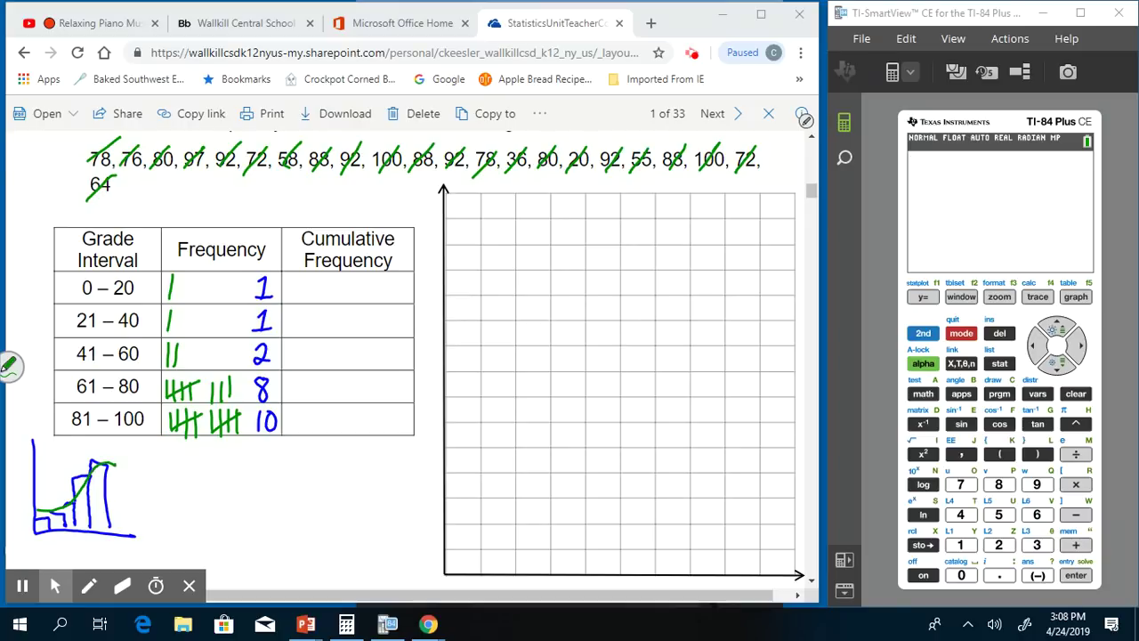
mouse_move(119, 464)
left_mouse_down()
mouse_move(149, 463)
mouse_move(149, 477)
mouse_move(218, 450)
mouse_move(222, 478)
mouse_move(142, 497)
mouse_move(201, 489)
mouse_move(188, 540)
mouse_move(141, 531)
mouse_move(164, 521)
mouse_move(142, 532)
left_mouse_up()
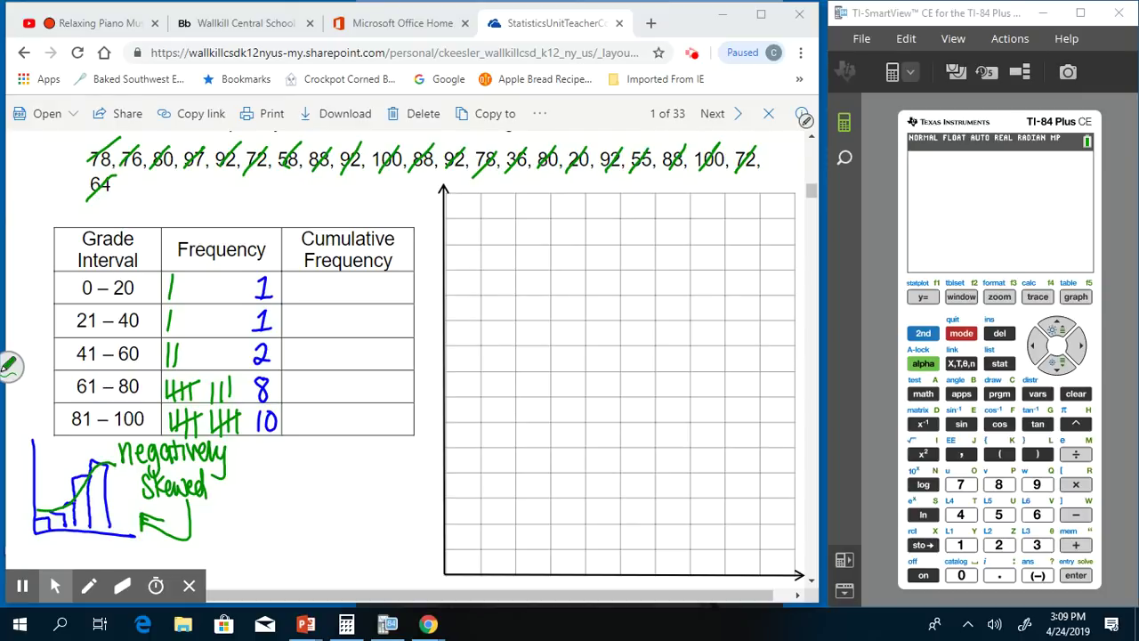
left_click(11, 365)
left_click(48, 261)
Step: In red, write cumulative rows 0-20: 1, 0-40: 2 and 0-60: 4
left_click_drag(397, 276, 391, 301)
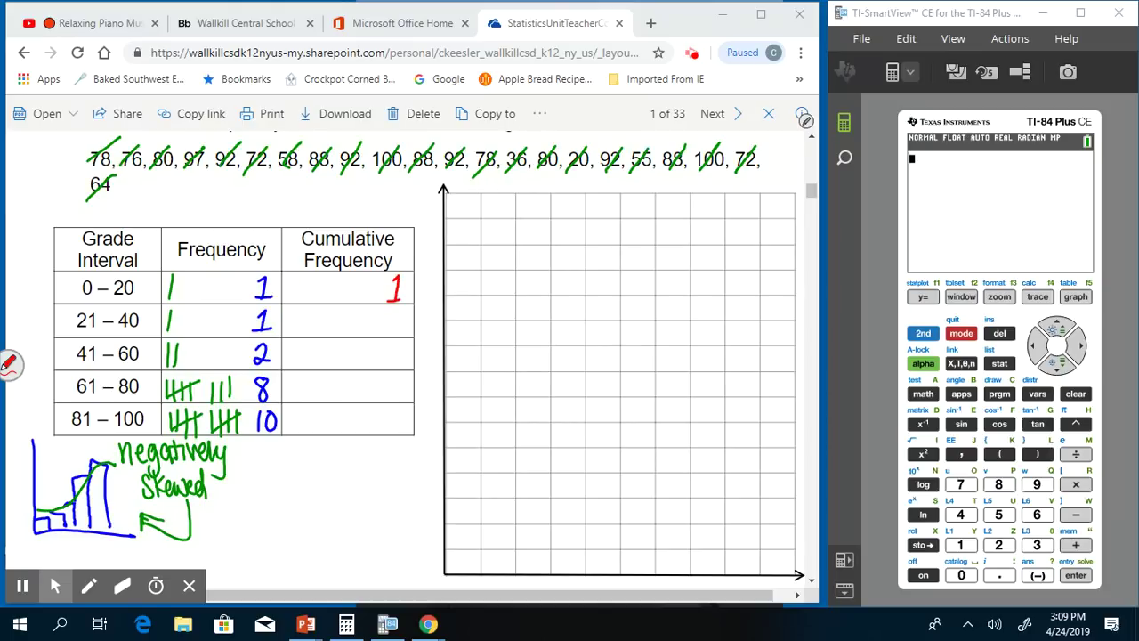
left_click_drag(296, 278, 314, 288)
mouse_move(315, 283)
left_mouse_down()
mouse_move(330, 302)
mouse_move(337, 281)
left_mouse_up()
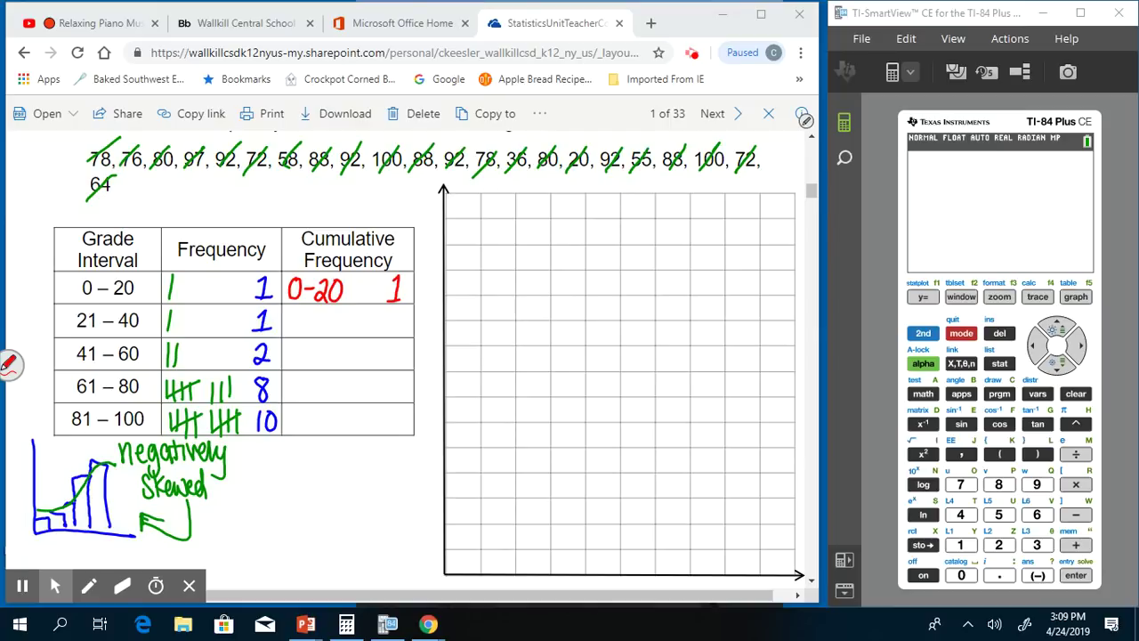
mouse_move(293, 313)
left_mouse_down()
mouse_move(329, 334)
mouse_move(338, 313)
left_mouse_up()
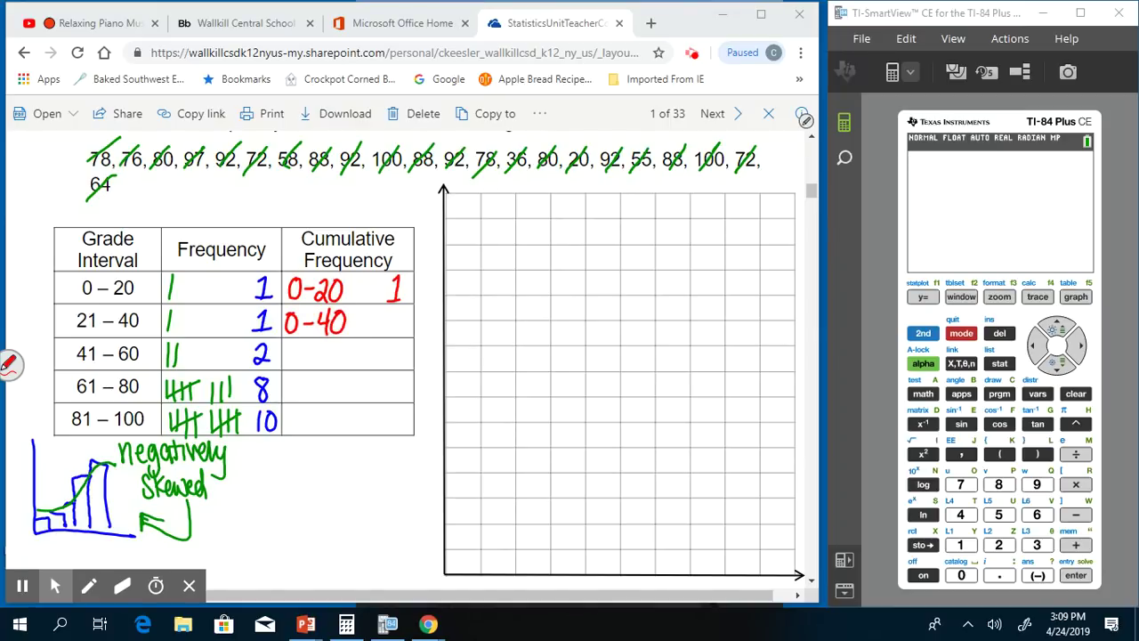
left_click_drag(273, 269, 275, 329)
left_click_drag(386, 308, 405, 330)
mouse_move(295, 345)
left_mouse_down()
mouse_move(286, 351)
mouse_move(316, 355)
left_mouse_up()
mouse_move(338, 342)
left_mouse_down()
mouse_move(326, 360)
mouse_move(346, 347)
left_mouse_up()
left_click_drag(280, 278, 278, 363)
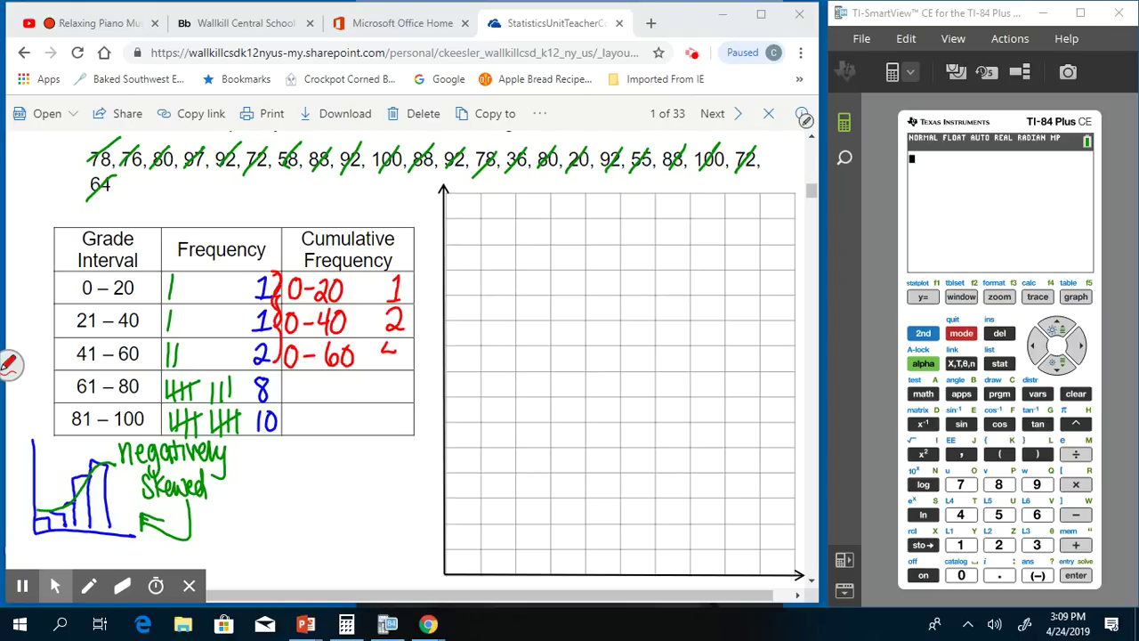
left_click_drag(392, 341, 391, 368)
Step: Add the 0-80: 12 and 0-100 rows and erase the red helper brackets
mouse_move(296, 376)
left_mouse_down()
mouse_move(316, 387)
mouse_move(340, 378)
left_mouse_up()
mouse_move(275, 265)
left_mouse_down()
mouse_move(274, 363)
mouse_move(276, 288)
mouse_move(275, 337)
left_mouse_up()
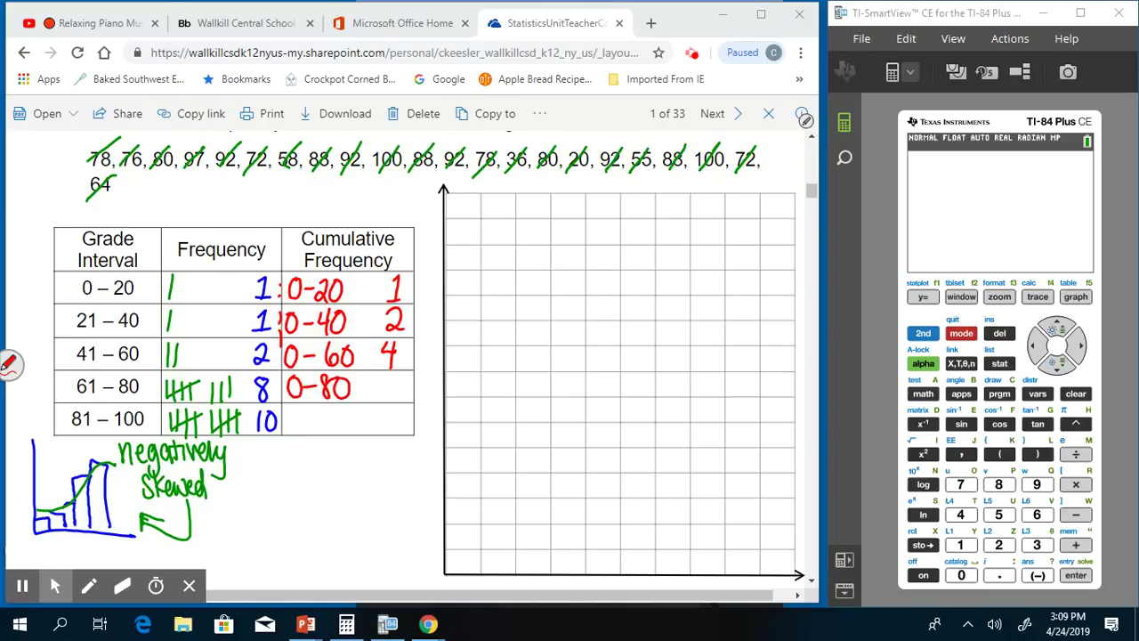
left_click_drag(269, 272, 278, 388)
left_click_drag(383, 372, 381, 402)
left_click_drag(389, 378, 407, 399)
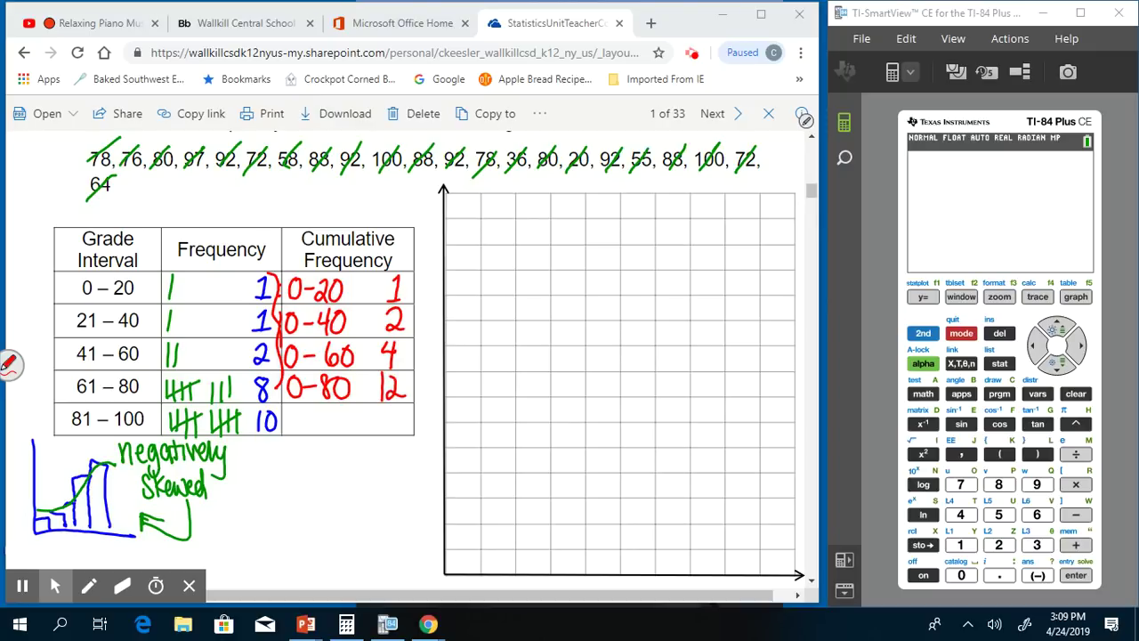
left_click_drag(296, 408, 323, 436)
mouse_move(338, 409)
left_mouse_down()
mouse_move(331, 431)
mouse_move(338, 410)
left_mouse_up()
mouse_move(354, 412)
left_mouse_down()
mouse_move(386, 414)
mouse_move(411, 435)
left_mouse_up()
mouse_move(272, 272)
left_mouse_down()
mouse_move(277, 384)
mouse_move(279, 366)
left_mouse_up()
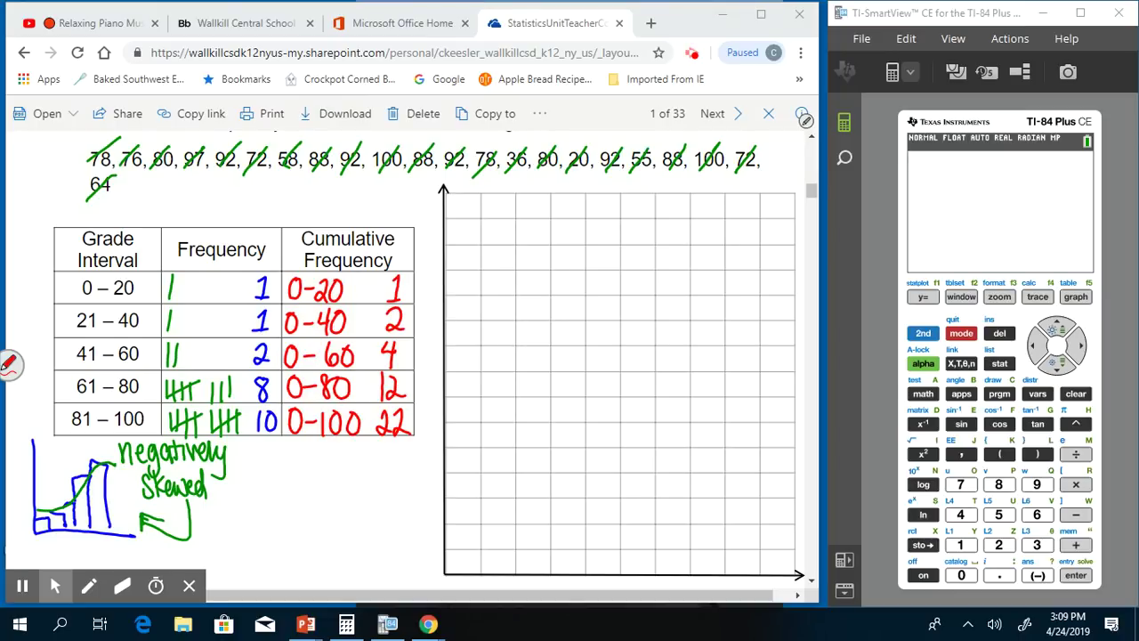
left_click(9, 363)
Step: In blue, label the first x-axis intervals 0-20 and 21-40 with tick marks
left_click(74, 258)
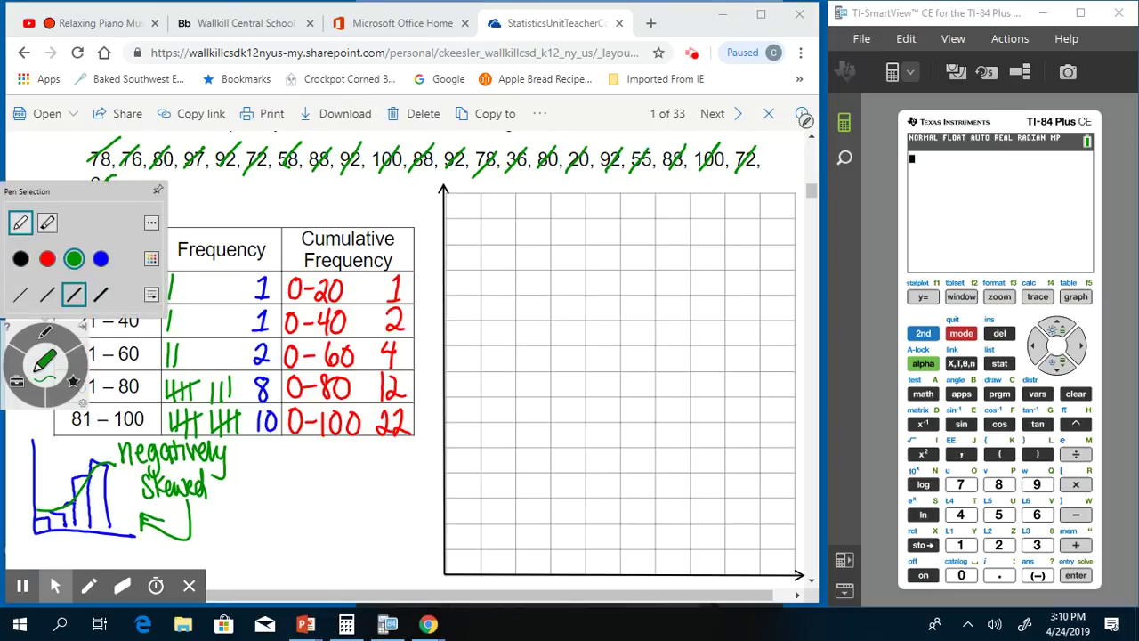
left_click(101, 258)
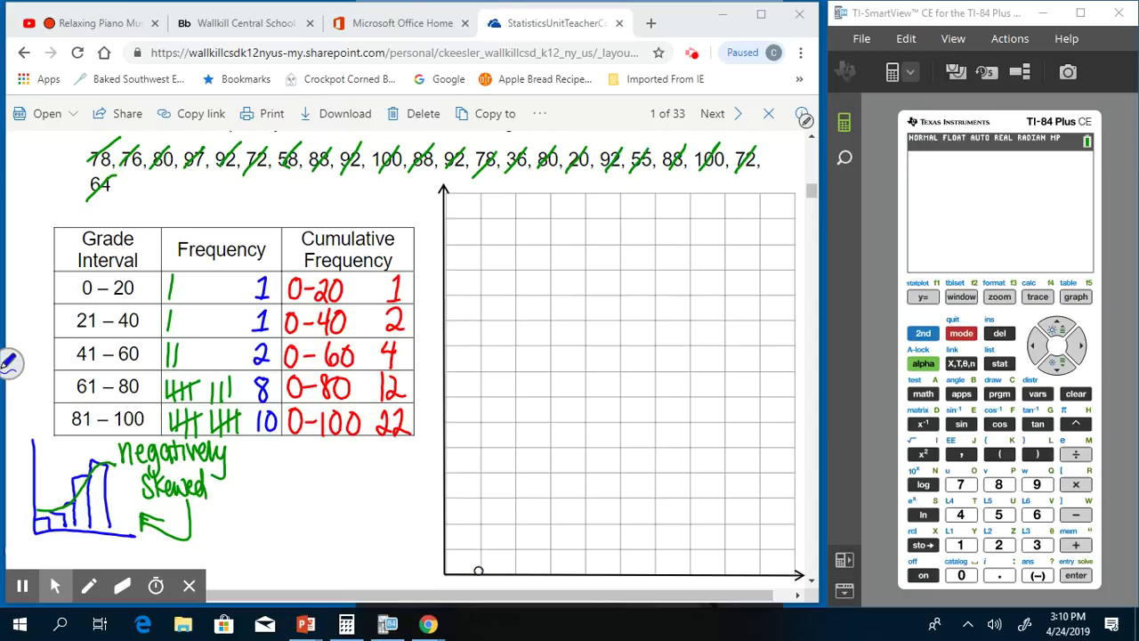
left_click_drag(517, 567, 518, 585)
left_click_drag(459, 574, 477, 582)
left_click_drag(477, 576, 495, 590)
left_click_drag(497, 571, 500, 576)
mouse_move(585, 571)
left_mouse_down()
mouse_move(585, 588)
mouse_move(537, 591)
mouse_move(553, 583)
left_mouse_up()
left_click_drag(560, 574, 571, 578)
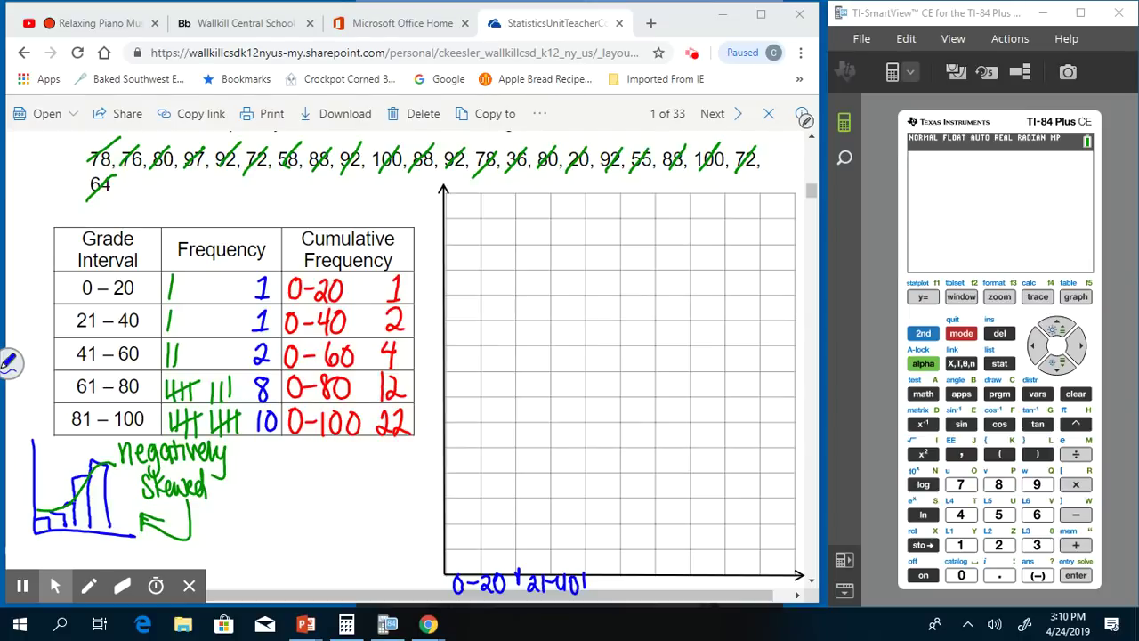
Step: Label the remaining x-axis intervals 41-60, 61-80 and 81-100, then stroke up the y-axis
mouse_move(651, 568)
left_mouse_down()
mouse_move(651, 584)
mouse_move(605, 596)
left_mouse_up()
key("ctrl+z")
mouse_move(611, 575)
left_mouse_down()
mouse_move(610, 594)
mouse_move(622, 583)
left_mouse_up()
mouse_move(631, 574)
left_mouse_down()
mouse_move(626, 597)
mouse_move(633, 589)
left_mouse_up()
mouse_move(641, 578)
left_mouse_down()
mouse_move(636, 594)
mouse_move(642, 579)
mouse_move(680, 595)
left_mouse_up()
left_click_drag(684, 584, 716, 579)
mouse_move(726, 564)
left_mouse_down()
mouse_move(732, 585)
mouse_move(746, 593)
mouse_move(762, 581)
mouse_move(765, 595)
left_mouse_up()
left_click_drag(778, 577, 788, 579)
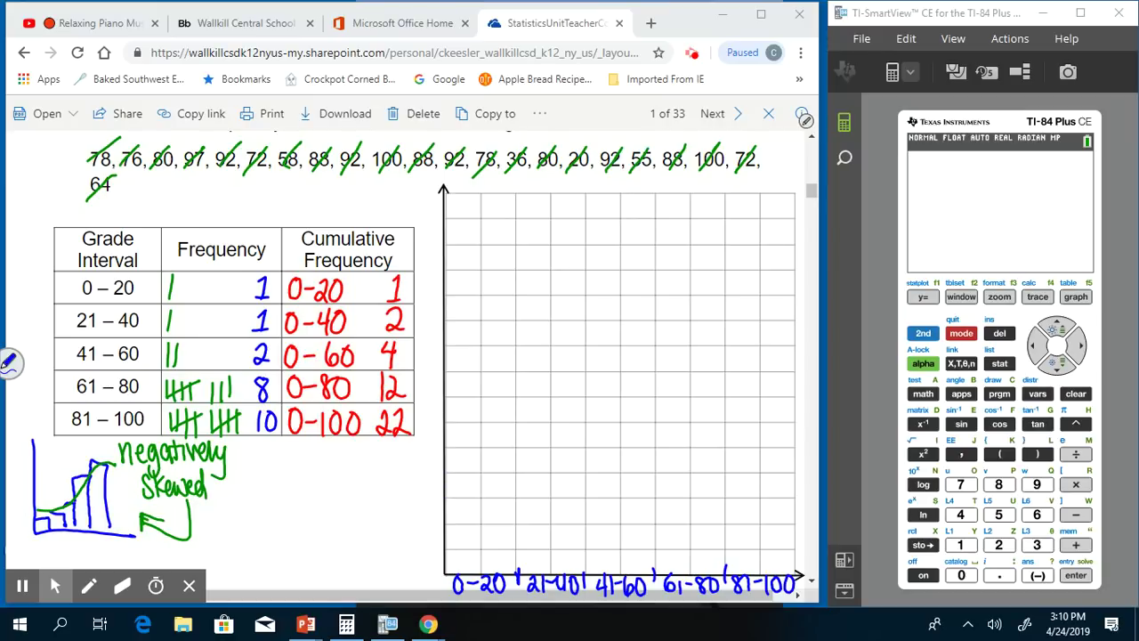
mouse_move(443, 539)
left_mouse_down()
mouse_move(440, 551)
mouse_move(443, 192)
left_mouse_up()
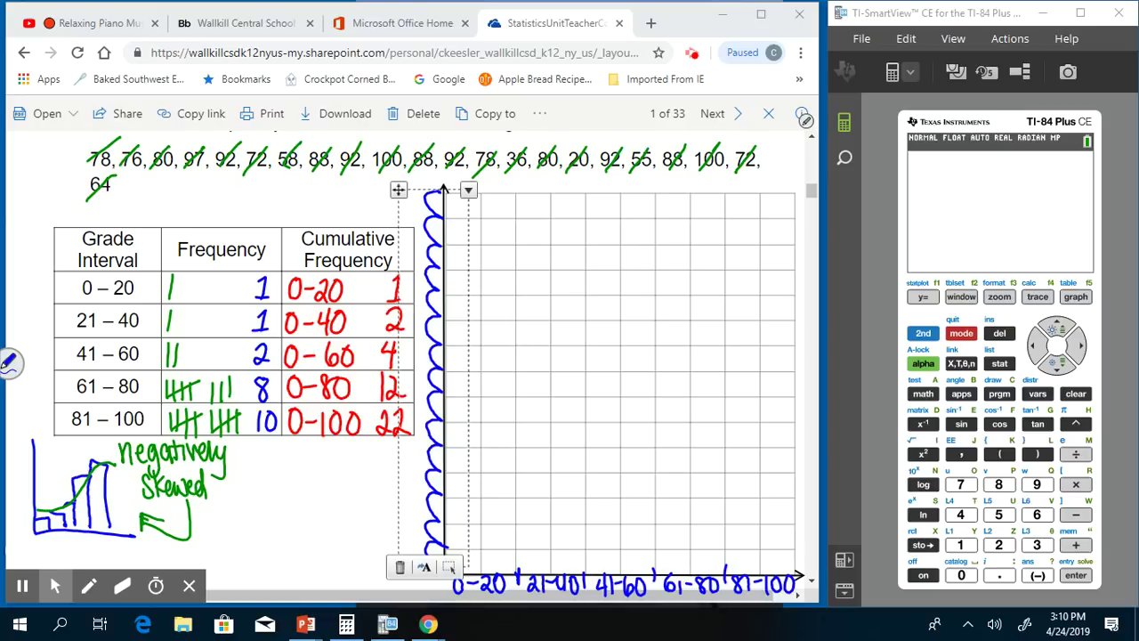
Step: Delete the stray loop and number the y-axis 3, 6, 9, 12, 15, 18, 21 in blue
key("Delete")
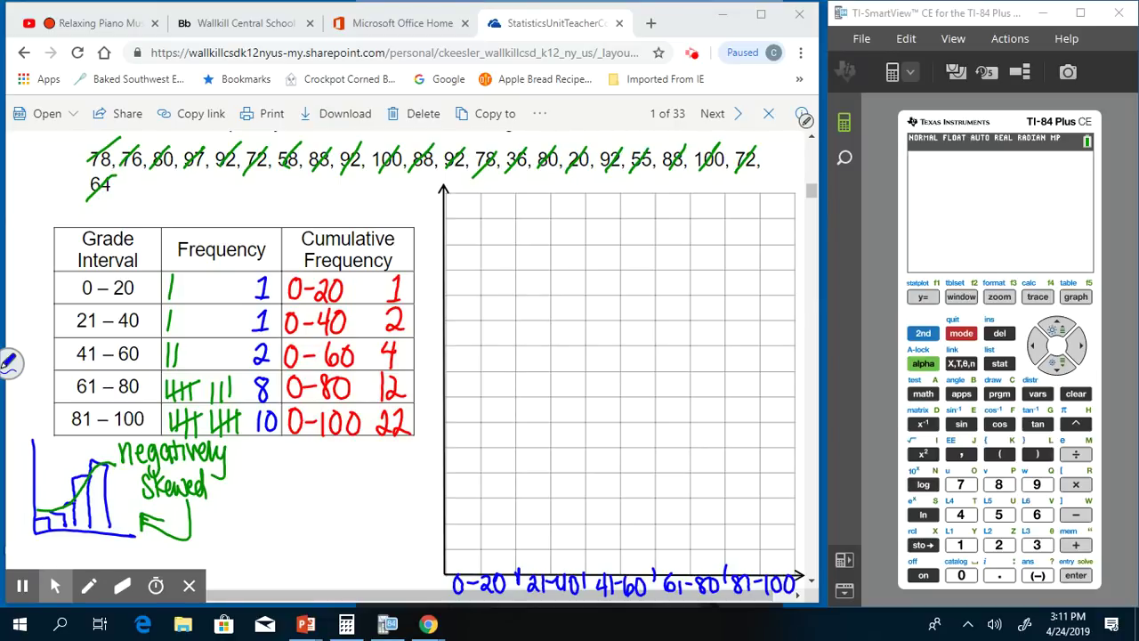
left_click_drag(434, 514, 435, 525)
left_click_drag(441, 462, 431, 472)
left_click_drag(440, 415, 436, 431)
mouse_move(426, 371)
left_mouse_down()
mouse_move(424, 385)
mouse_move(443, 380)
left_mouse_up()
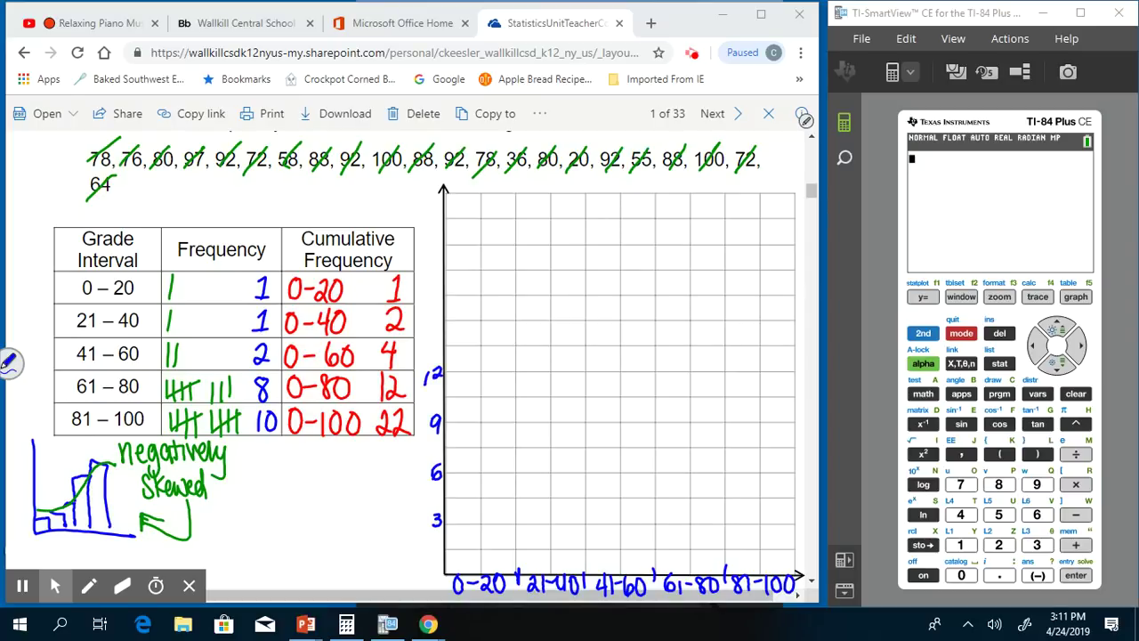
left_click_drag(427, 312, 426, 328)
left_click_drag(439, 311, 431, 328)
mouse_move(426, 264)
left_mouse_down()
mouse_move(424, 282)
mouse_move(440, 267)
left_mouse_up()
left_click_drag(425, 215, 436, 227)
left_click_drag(441, 211, 439, 226)
left_click(9, 362)
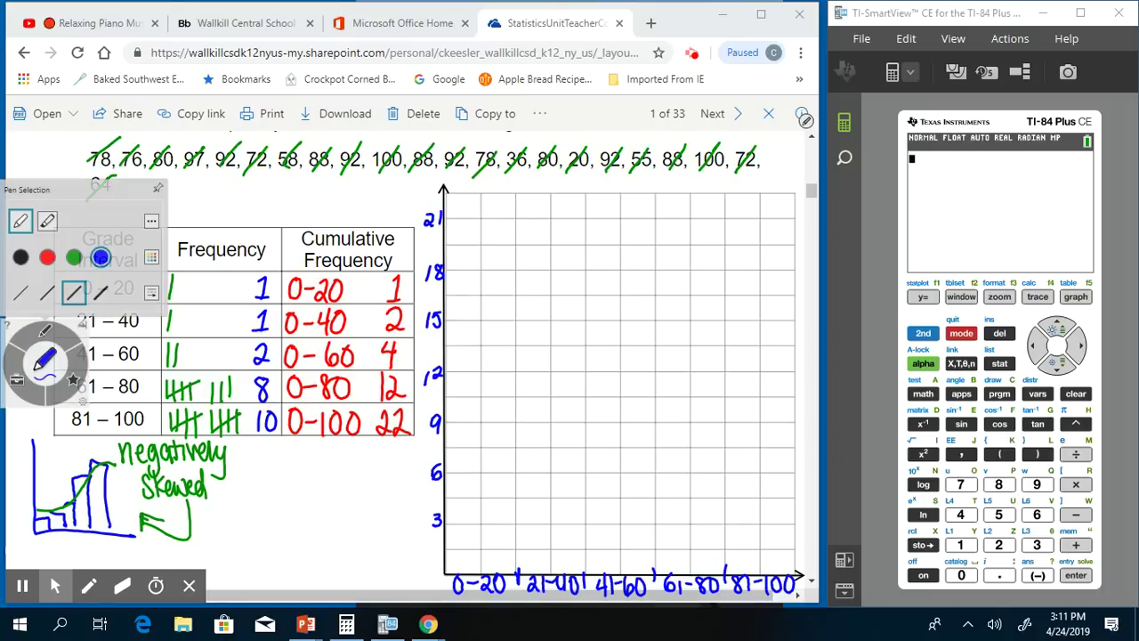
left_click(74, 257)
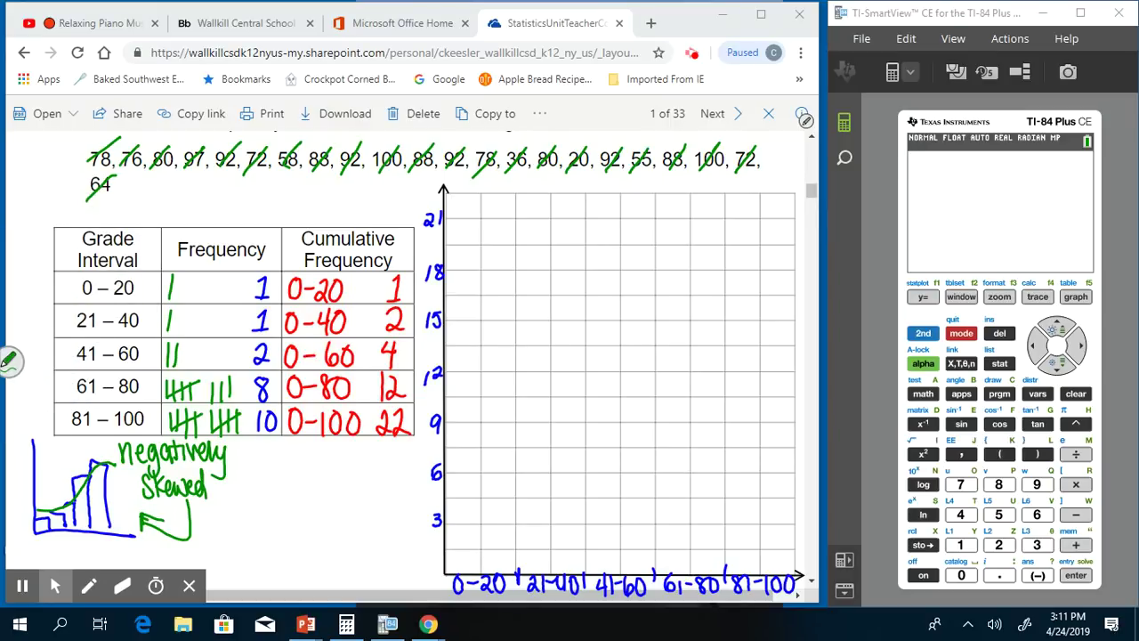
Step: Switch to blue and erase the 21, 41, 61 and 81 starts of the x-axis labels
left_click(9, 362)
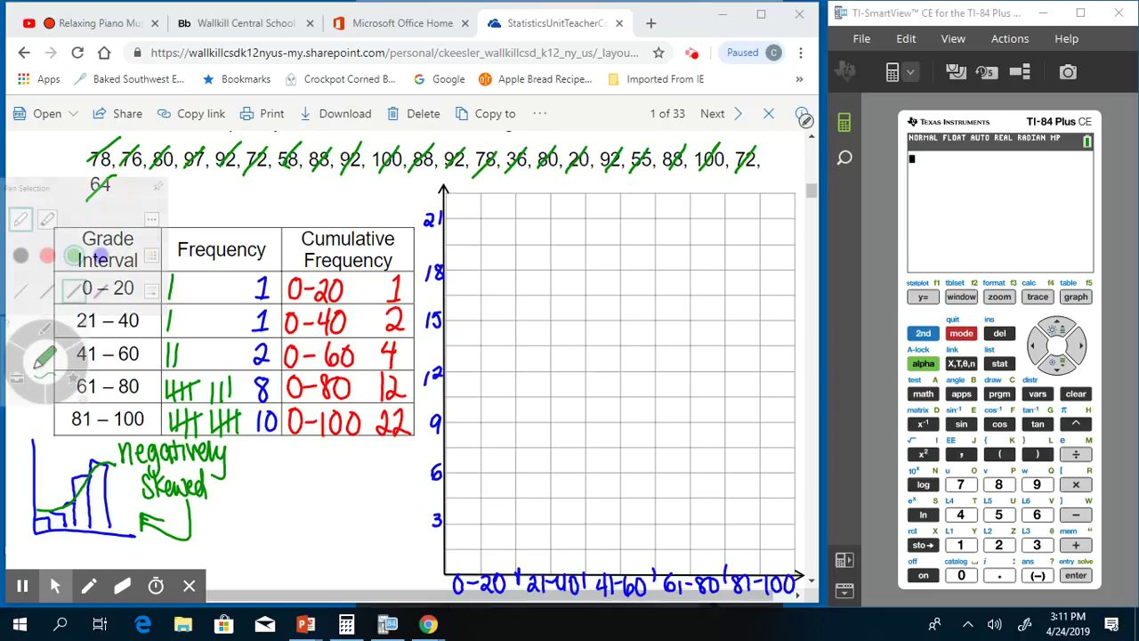
left_click(100, 255)
mouse_move(536, 579)
left_mouse_down()
mouse_move(536, 592)
mouse_move(537, 577)
mouse_move(612, 594)
mouse_move(601, 578)
mouse_move(749, 589)
mouse_move(738, 577)
left_mouse_up()
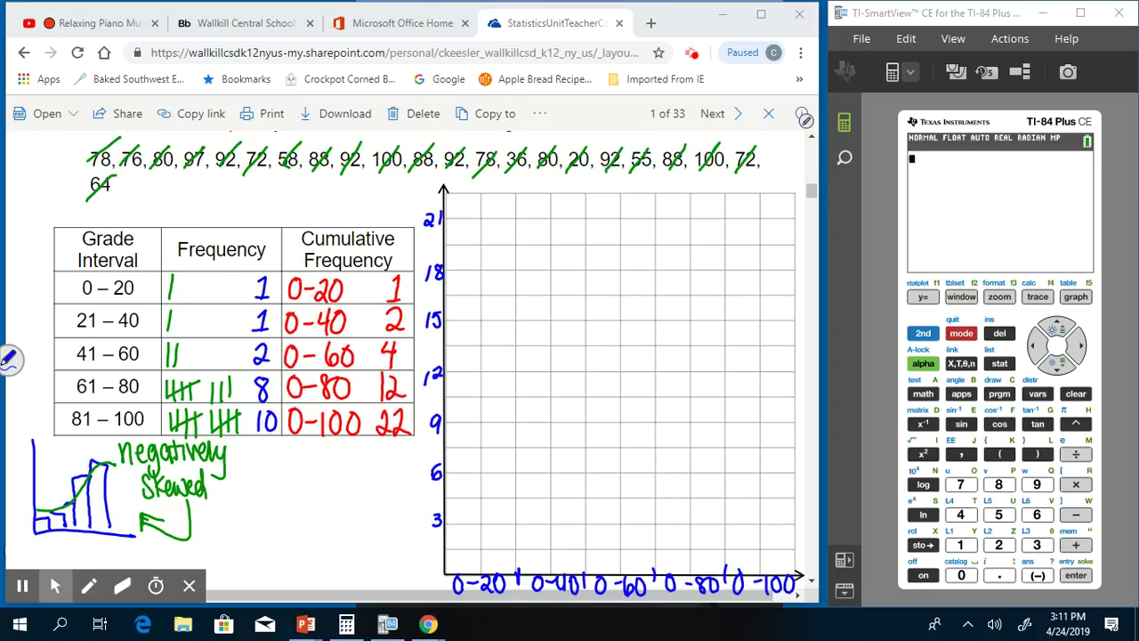
left_click(10, 359)
left_click(74, 255)
Step: Draw and hatch the green 0-20, 0-40 and 0-60 bars to heights 1, 2 and 4
mouse_move(446, 556)
left_mouse_down()
mouse_move(516, 554)
mouse_move(517, 567)
mouse_move(447, 572)
left_mouse_up()
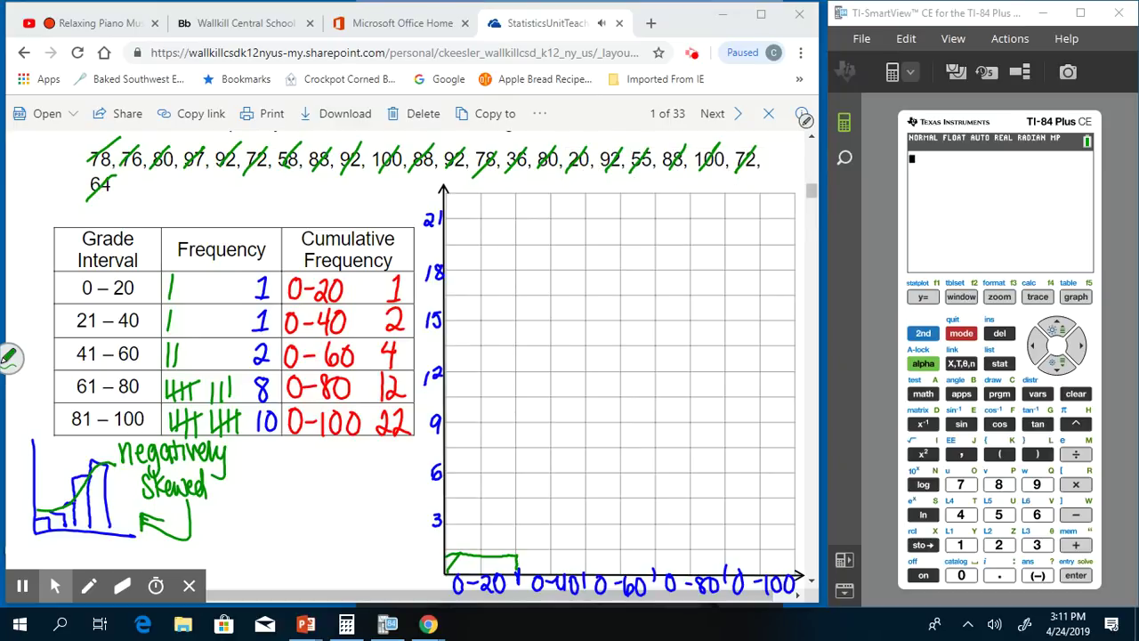
mouse_move(467, 553)
left_mouse_down()
mouse_move(458, 572)
mouse_move(483, 573)
left_mouse_up()
mouse_move(509, 554)
left_mouse_down()
mouse_move(498, 573)
mouse_move(518, 561)
mouse_move(519, 531)
mouse_move(549, 532)
mouse_move(519, 542)
mouse_move(578, 534)
mouse_move(586, 575)
left_mouse_up()
key("ctrl+z")
mouse_move(521, 553)
left_mouse_down()
mouse_move(537, 574)
mouse_move(551, 574)
mouse_move(553, 558)
left_mouse_up()
left_click_drag(551, 552, 581, 570)
mouse_move(569, 534)
left_mouse_down()
mouse_move(582, 573)
mouse_move(587, 505)
mouse_move(652, 508)
mouse_move(655, 573)
left_mouse_up()
mouse_move(608, 509)
left_mouse_down()
mouse_move(585, 530)
mouse_move(593, 561)
left_mouse_up()
mouse_move(653, 516)
left_mouse_down()
mouse_move(596, 570)
mouse_move(633, 573)
left_mouse_up()
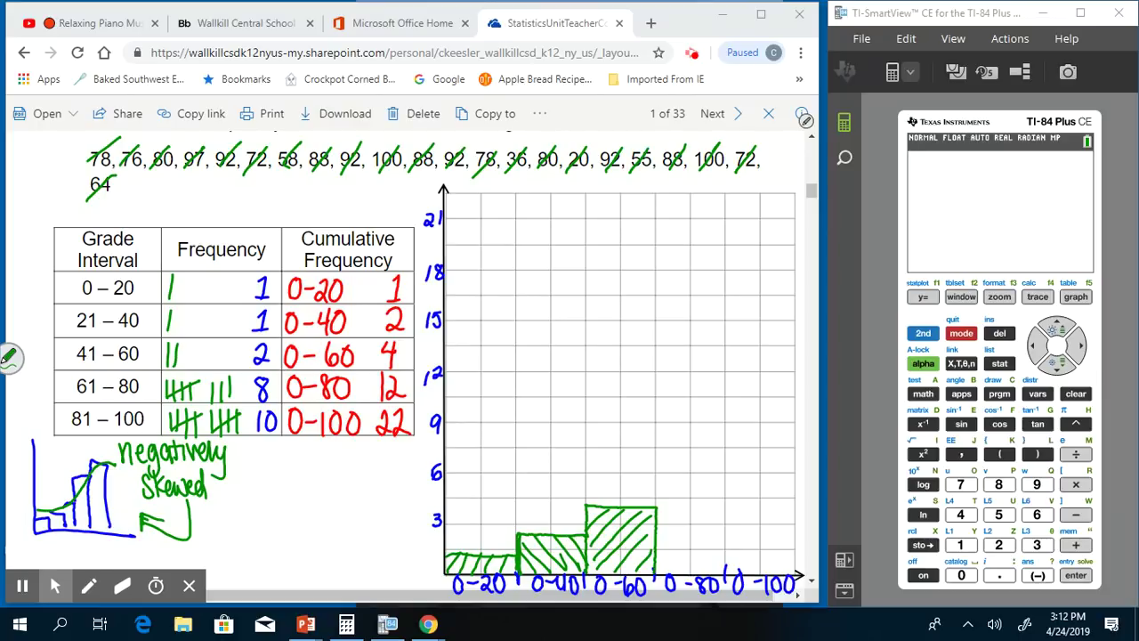
Step: Outline the tall 0-80 bar up to 12 and hatch it with diagonal strokes
mouse_move(656, 507)
left_mouse_down()
mouse_move(656, 370)
mouse_move(705, 370)
mouse_move(725, 384)
mouse_move(724, 570)
left_mouse_up()
mouse_move(655, 373)
left_mouse_down()
mouse_move(715, 429)
mouse_move(724, 416)
left_mouse_up()
left_click_drag(707, 370, 725, 402)
left_click_drag(655, 399, 717, 461)
left_click_drag(656, 434, 726, 499)
left_click_drag(659, 464, 725, 534)
left_click_drag(659, 493, 724, 568)
left_click_drag(655, 526, 708, 578)
left_click_drag(655, 548, 682, 575)
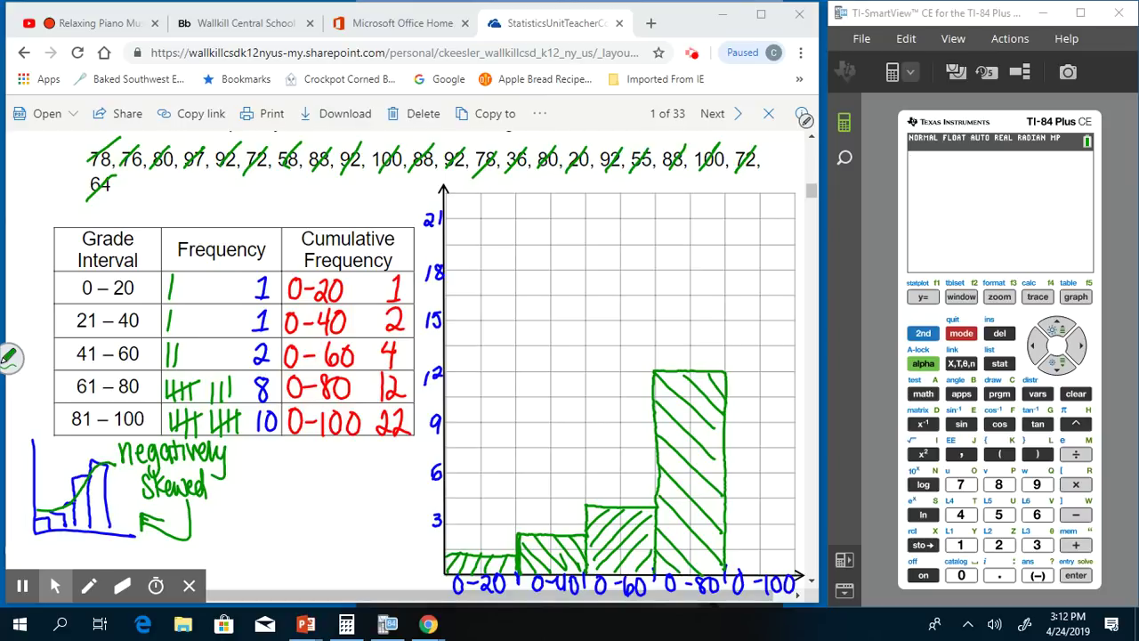
Step: Raise the 0-100 bar to 22 and hatch it top to bottom
mouse_move(726, 374)
left_mouse_down()
mouse_move(725, 206)
mouse_move(798, 207)
mouse_move(796, 575)
left_mouse_up()
left_click_drag(731, 211, 796, 243)
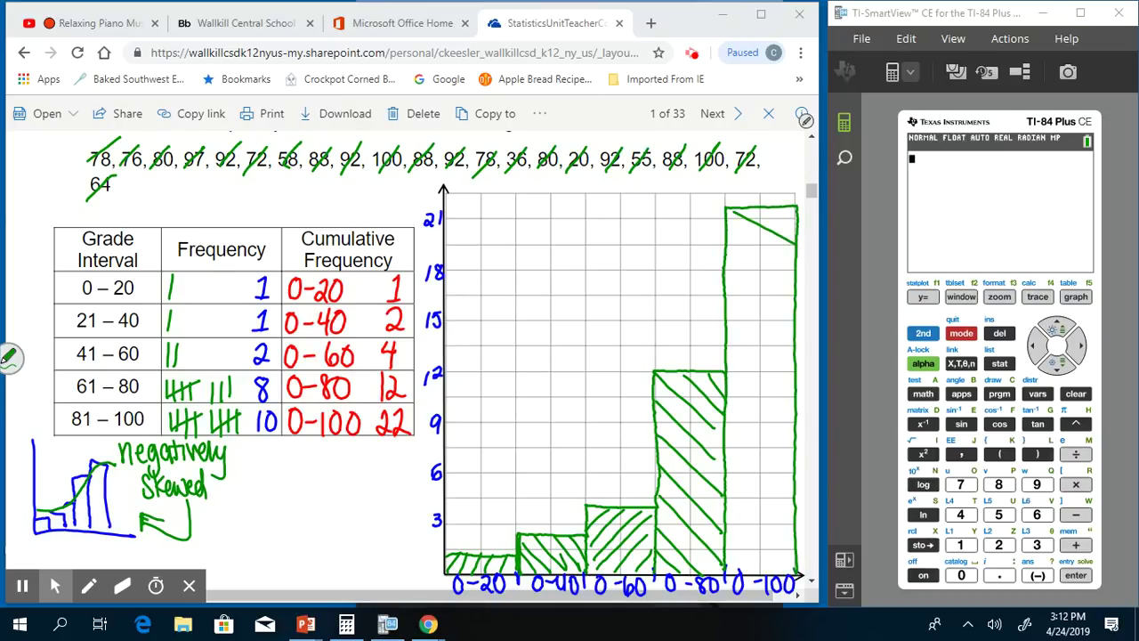
mouse_move(733, 211)
left_mouse_down()
mouse_move(758, 226)
mouse_move(779, 210)
mouse_move(731, 272)
left_mouse_up()
left_click_drag(795, 249, 726, 305)
left_click_drag(799, 283, 726, 338)
left_click_drag(794, 320, 723, 374)
left_click_drag(792, 358, 728, 409)
left_click_drag(791, 395, 724, 452)
left_click_drag(792, 423, 726, 477)
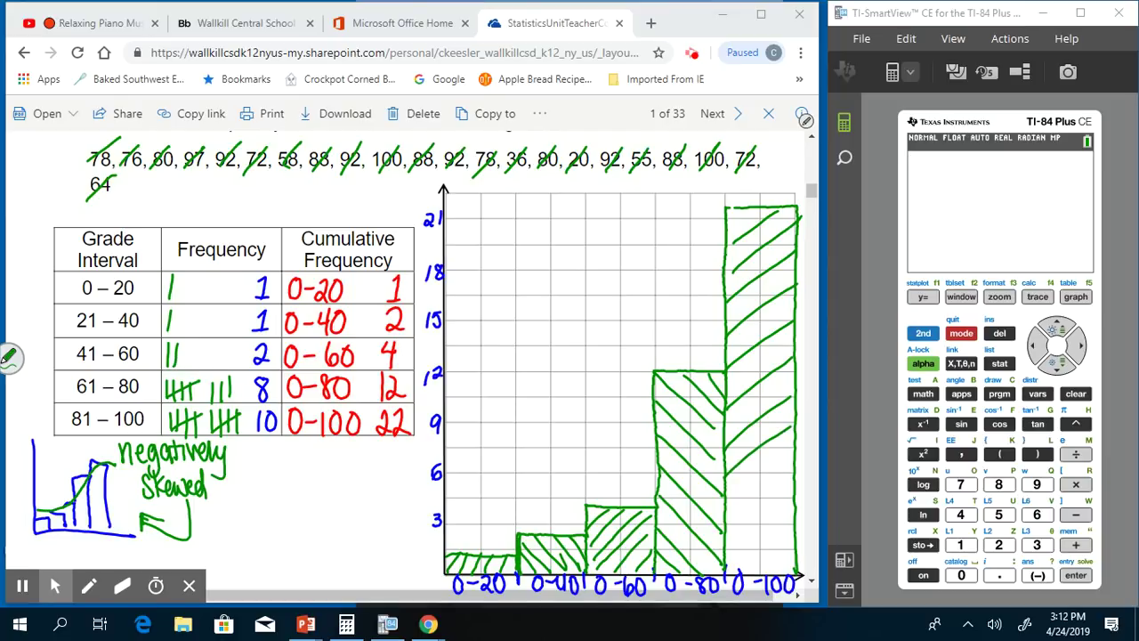
left_click_drag(790, 456, 726, 504)
left_click_drag(793, 479, 728, 531)
left_click_drag(794, 514, 722, 565)
left_click_drag(794, 539, 745, 577)
left_click_drag(793, 566, 781, 573)
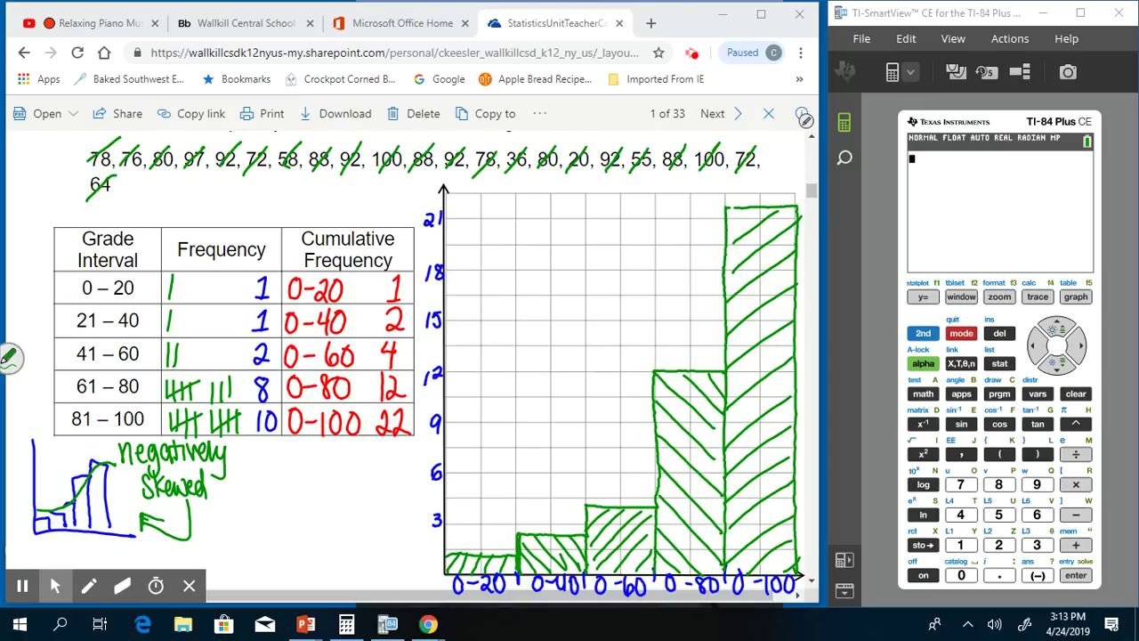
Step: Erase the green check marks beside the scores and the 21 label on the vertical axis
mouse_move(98, 173)
left_mouse_down()
mouse_move(123, 188)
mouse_move(370, 158)
mouse_move(537, 175)
mouse_move(693, 178)
mouse_move(725, 165)
left_mouse_up()
left_click_drag(120, 143, 54, 164)
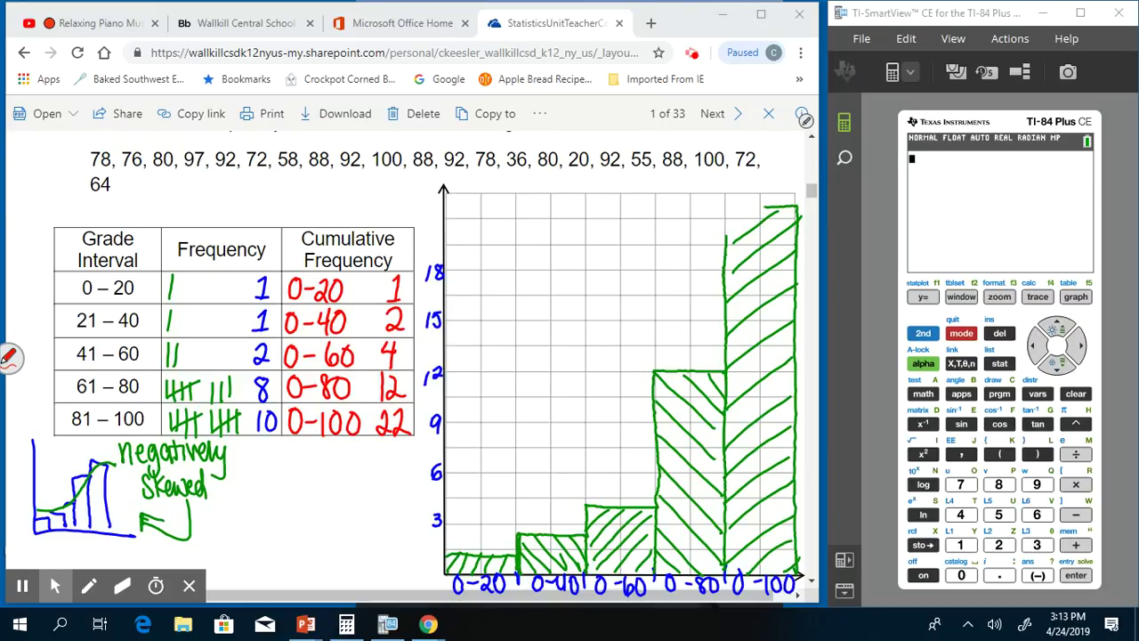
Step: Recall list L1, dismiss the INVALID DIMENSION error, and clear the home screen
left_click(923, 333)
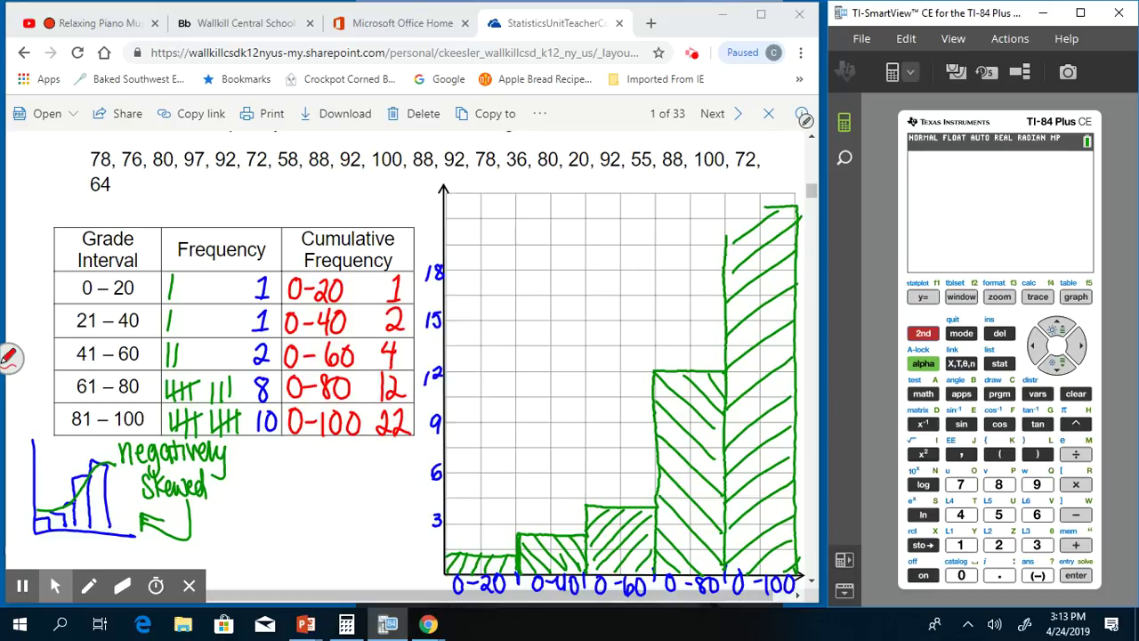
left_click(999, 363)
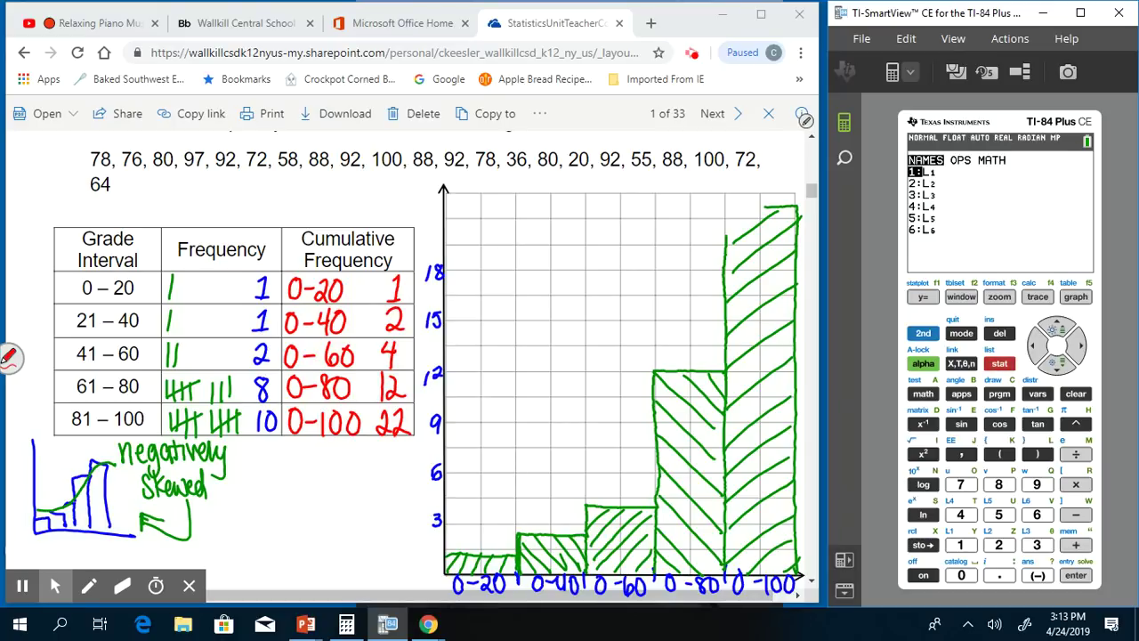
left_click(1076, 575)
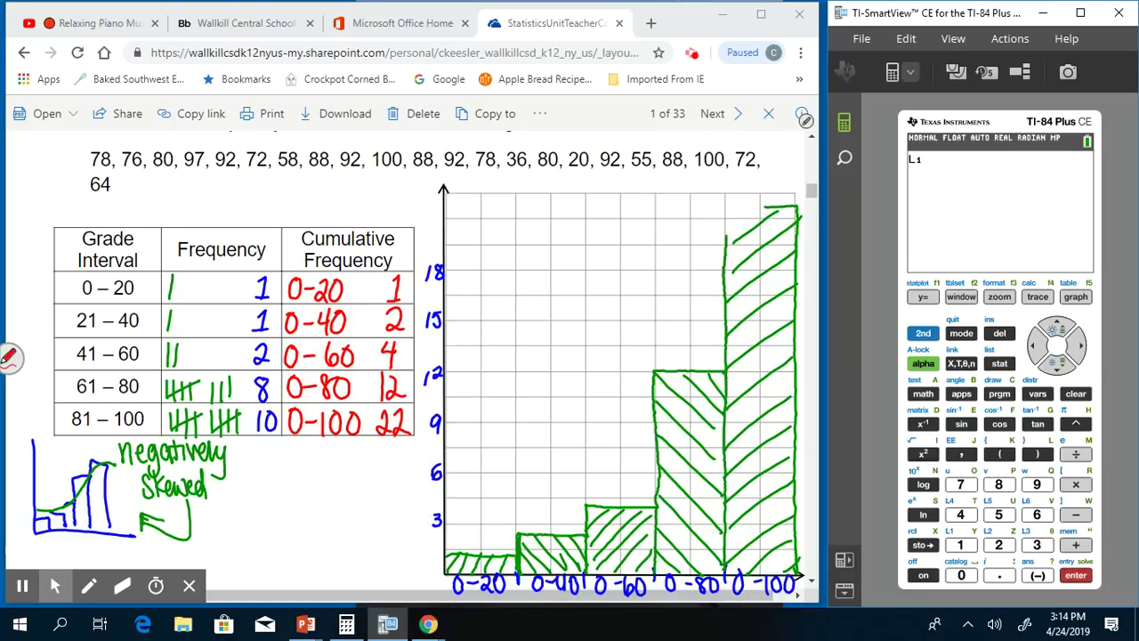
left_click(1075, 575)
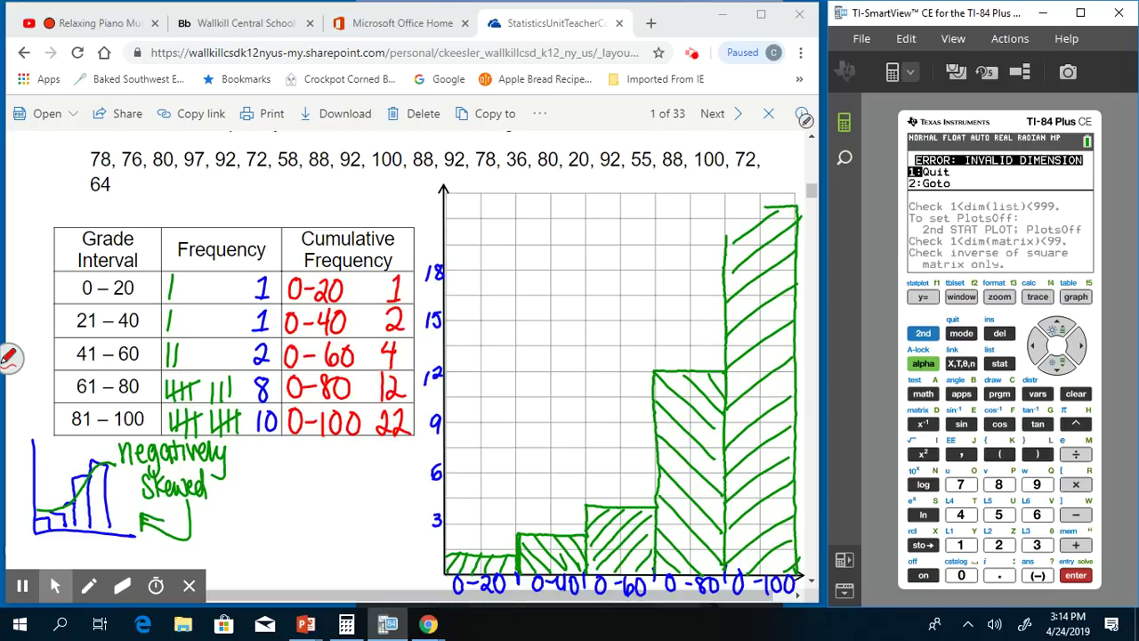
left_click(1076, 575)
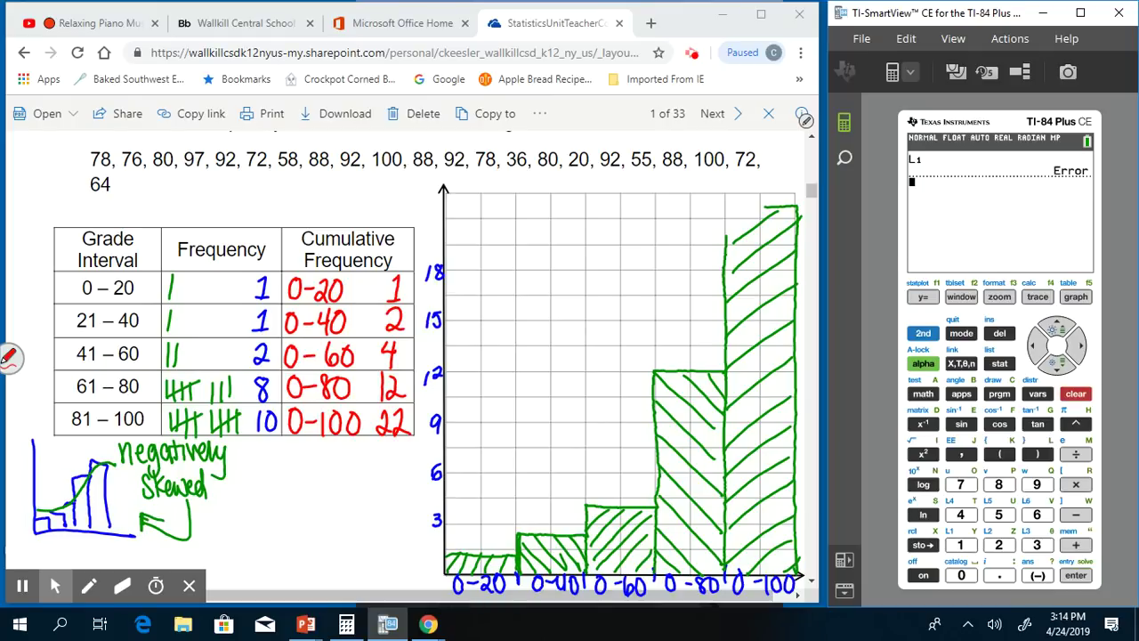
left_click(923, 333)
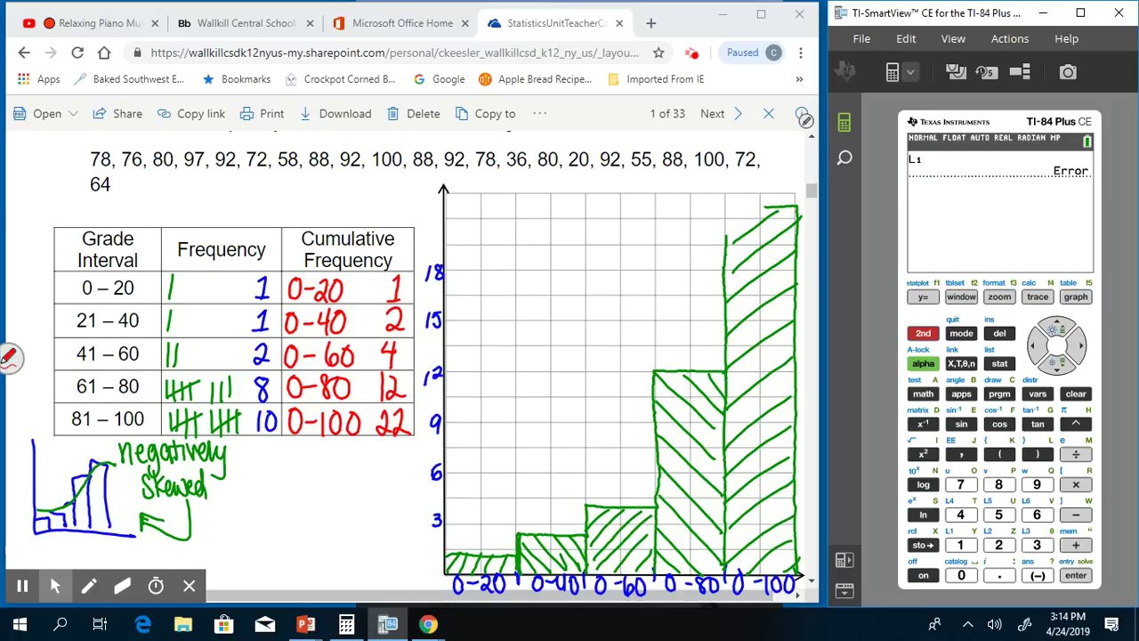
left_click(960, 333)
left_click(1076, 394)
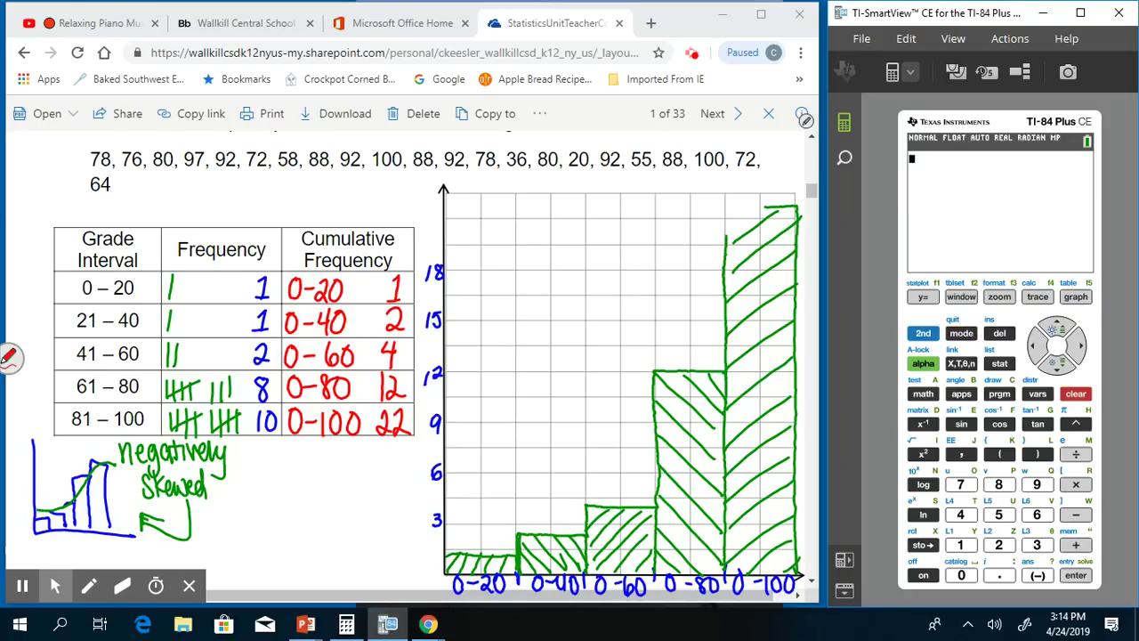
Step: In the L1 list editor, enter scores 78, 76, 80, 97, 92, 72, 58, 88, 92, 100, 88
left_click(999, 363)
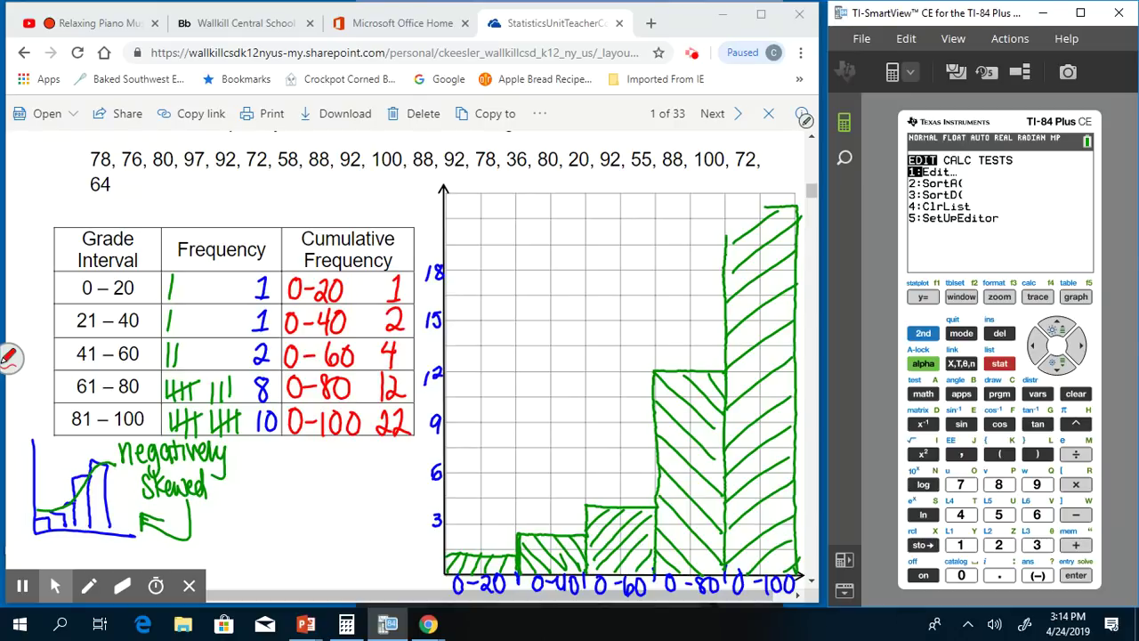
key("Return")
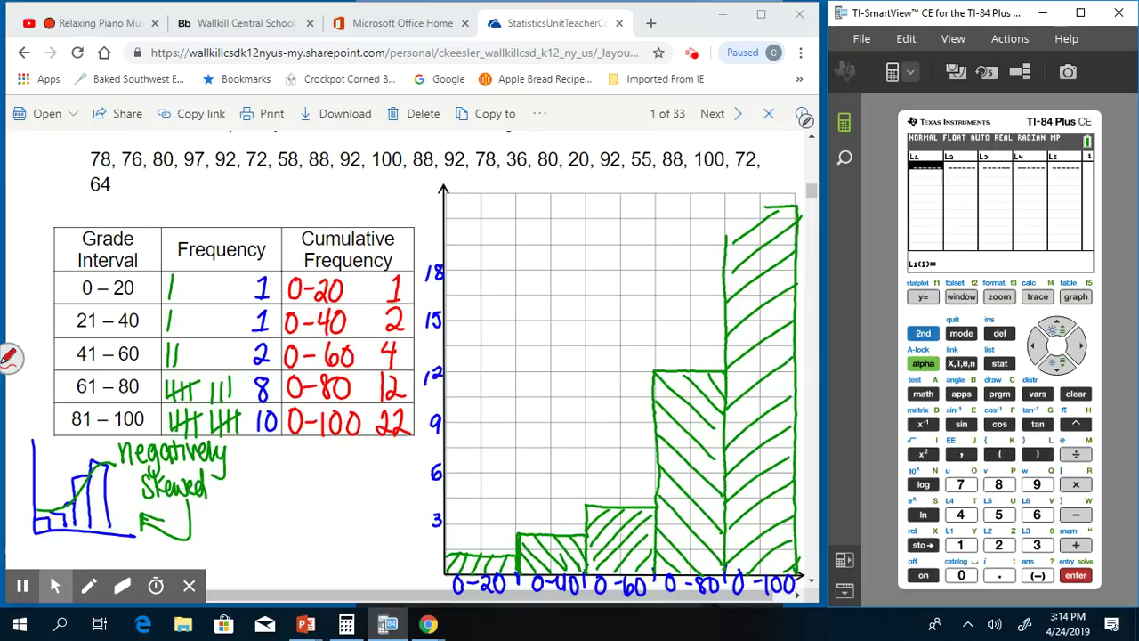
type("78")
key("Return")
type("76")
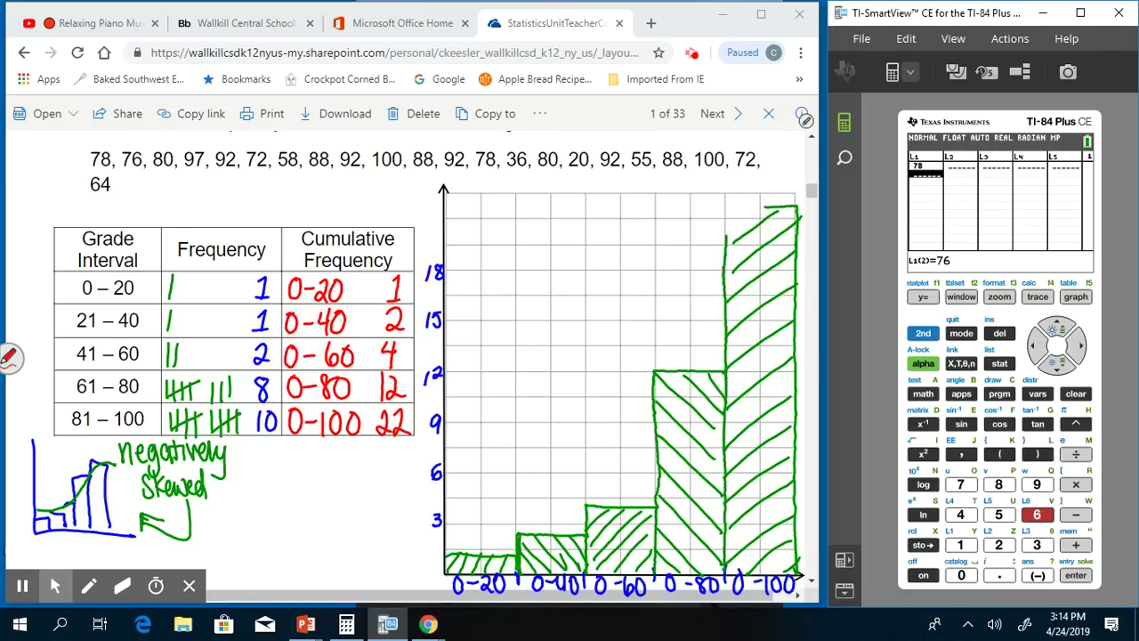
key("Return")
type("80")
key("Return")
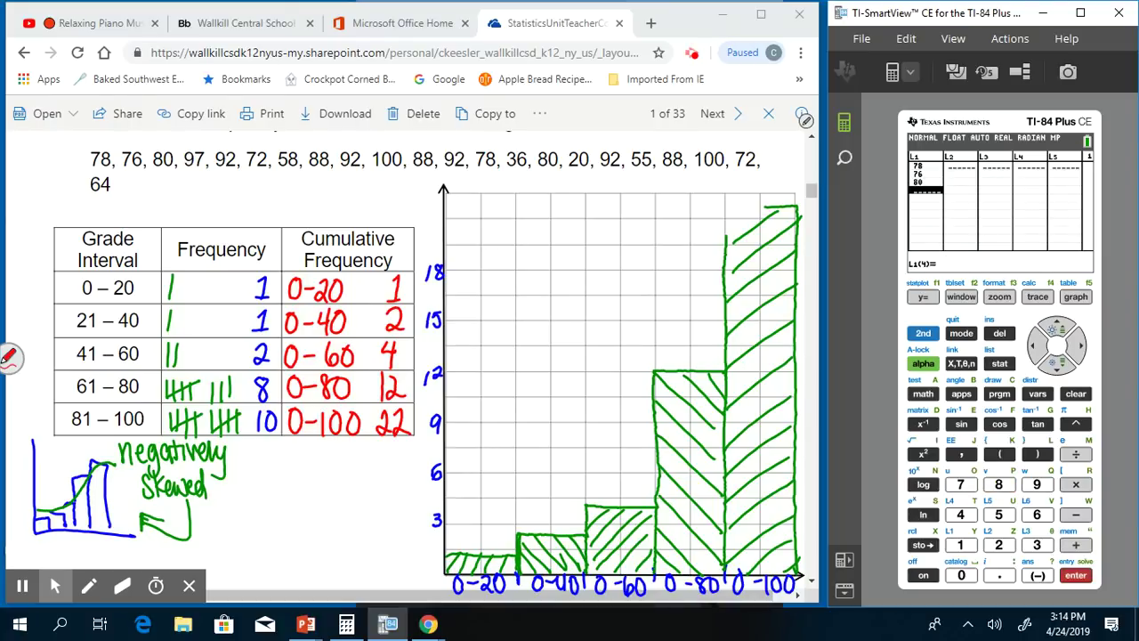
type("97")
key("Return")
type("9")
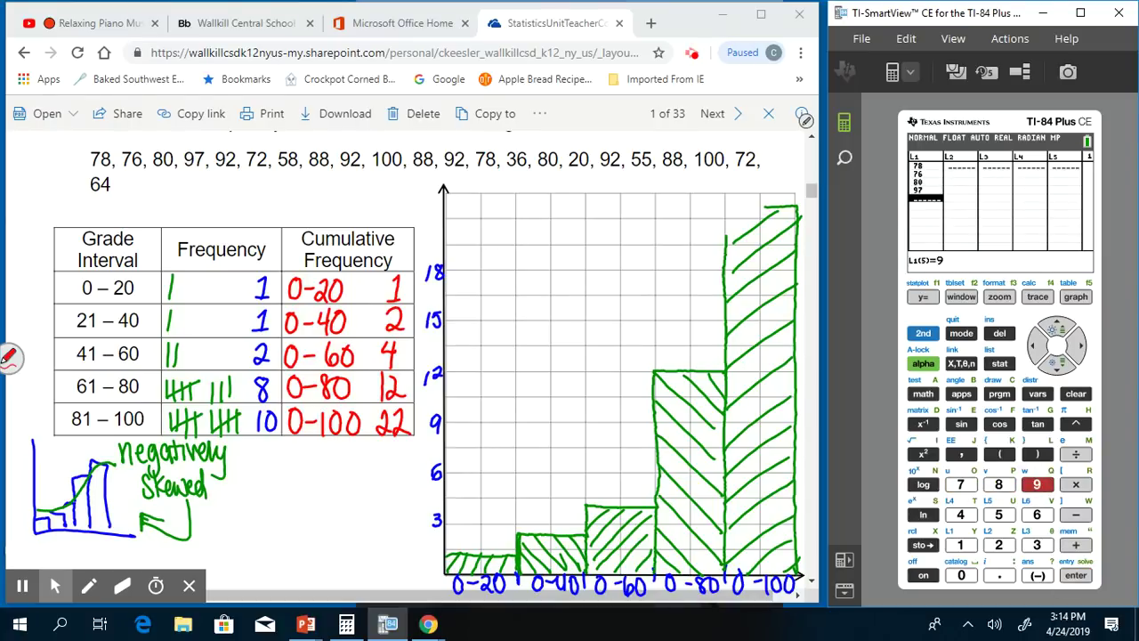
type("2")
key("Return")
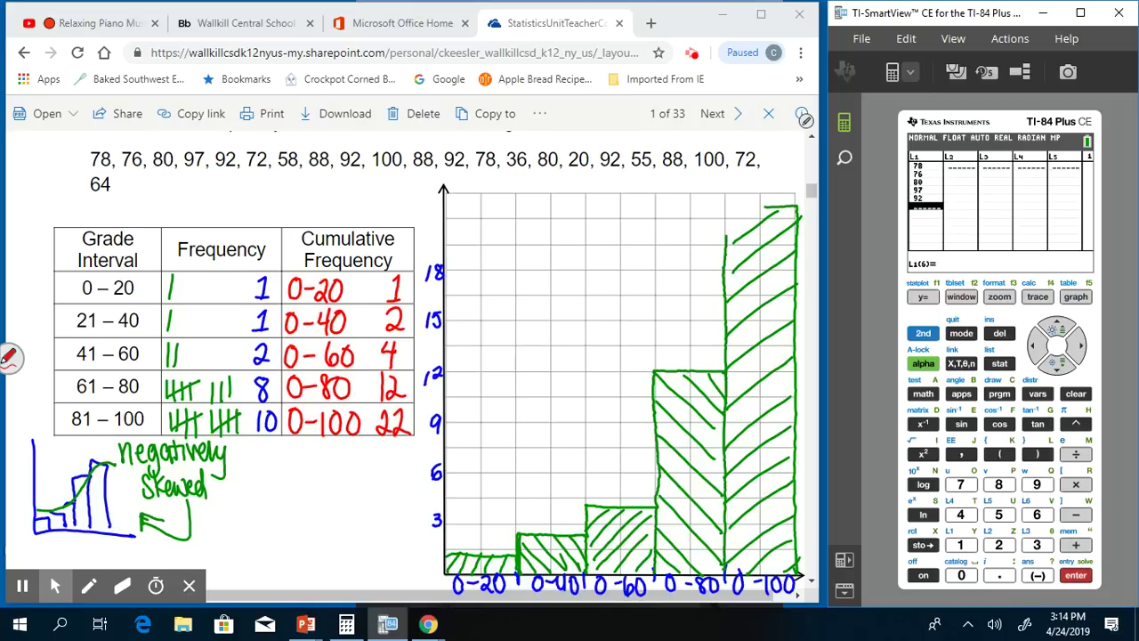
type("72")
key("Return")
type("5")
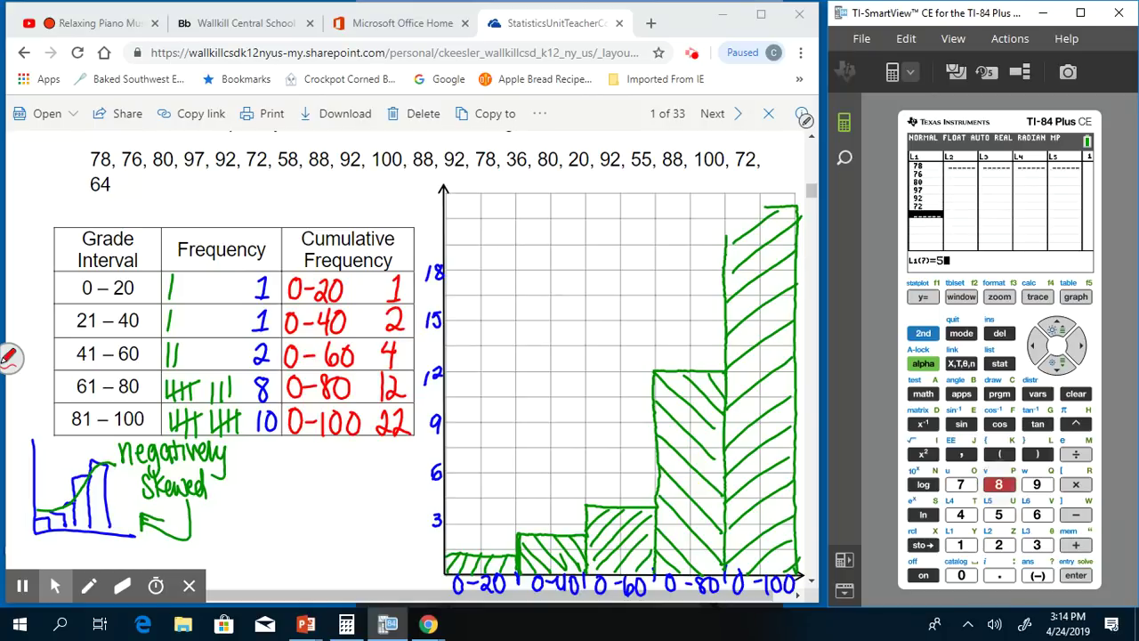
type("8")
key("Return")
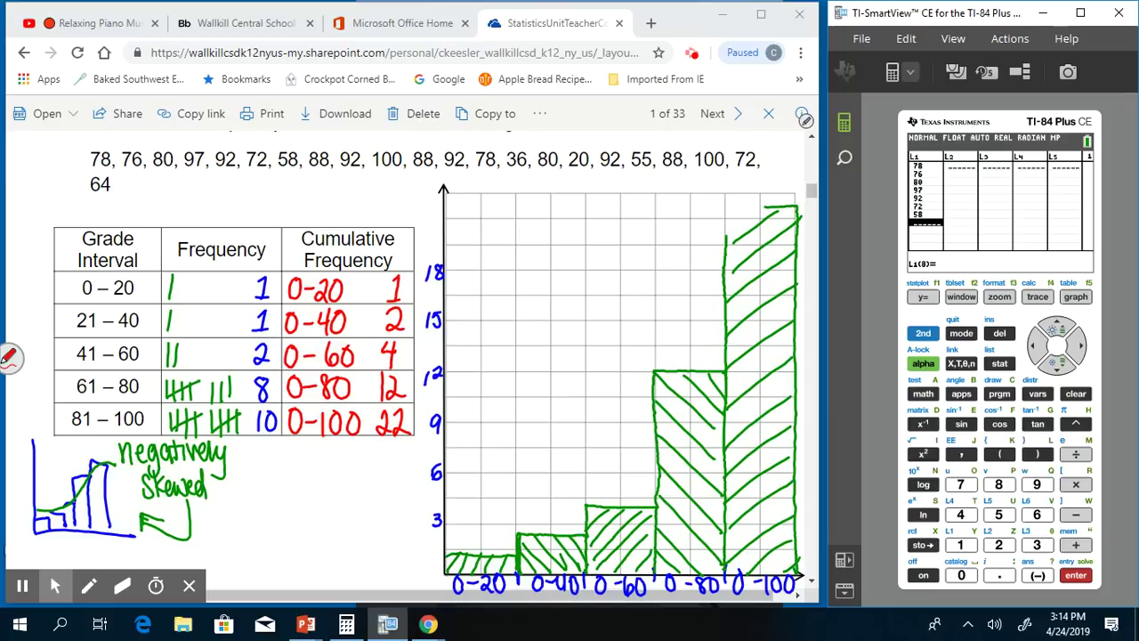
type("88")
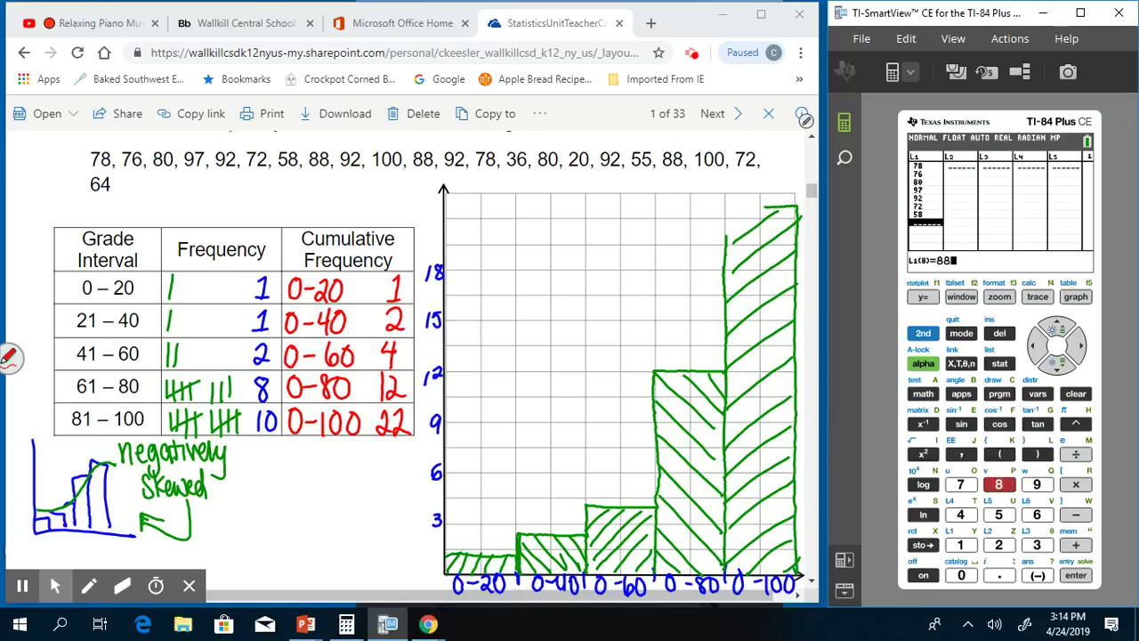
key("Return")
type("92")
key("Return")
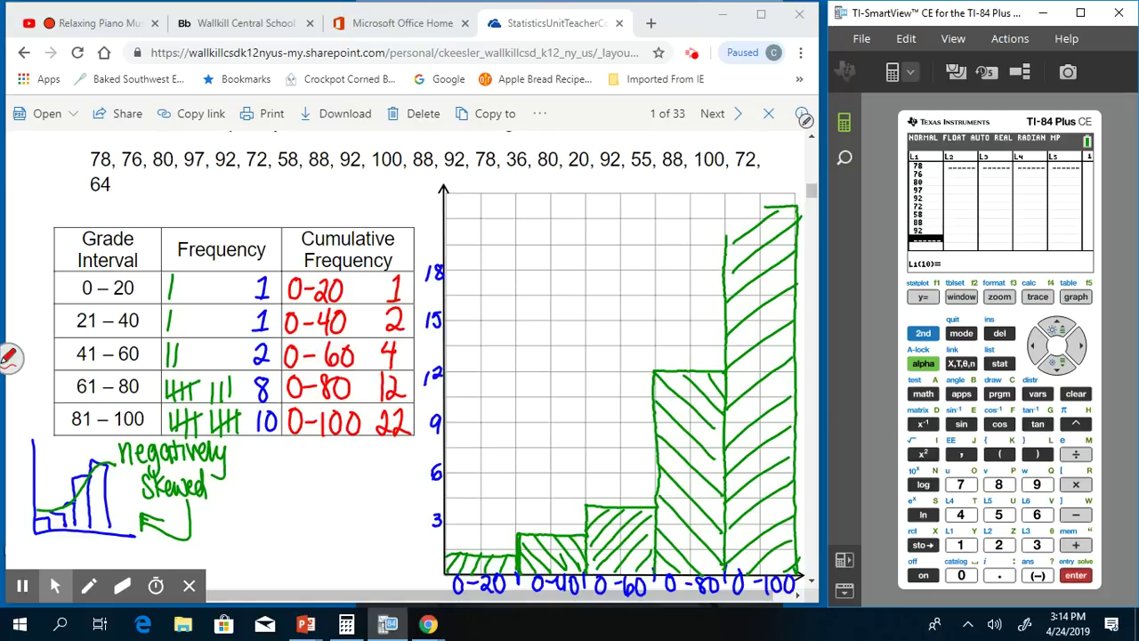
type("100")
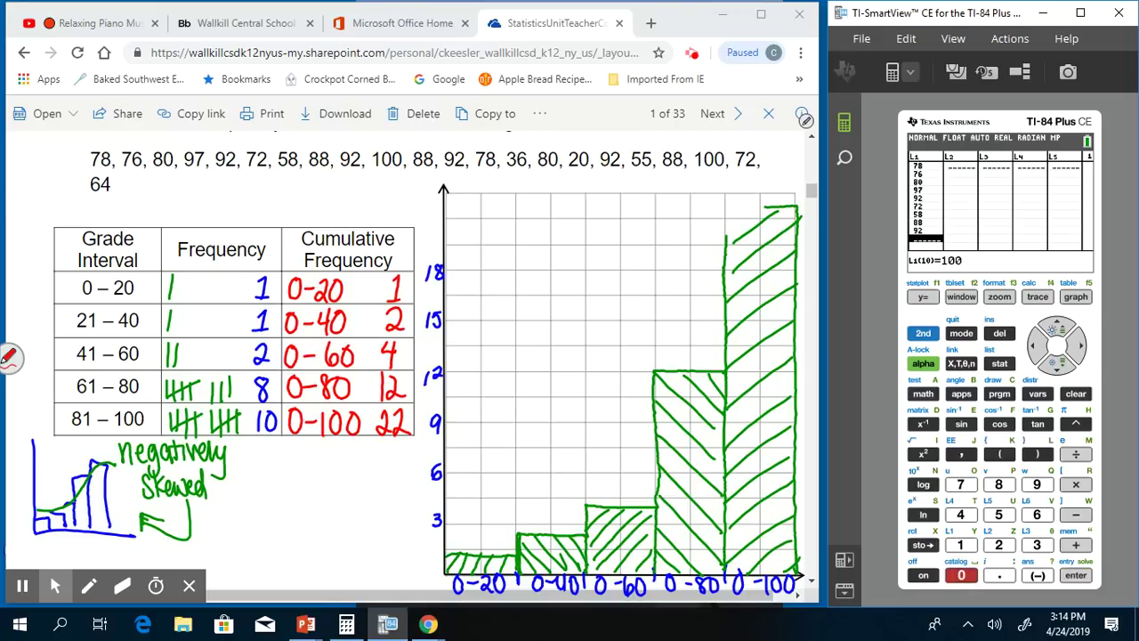
key("Return")
type("88")
key("Return")
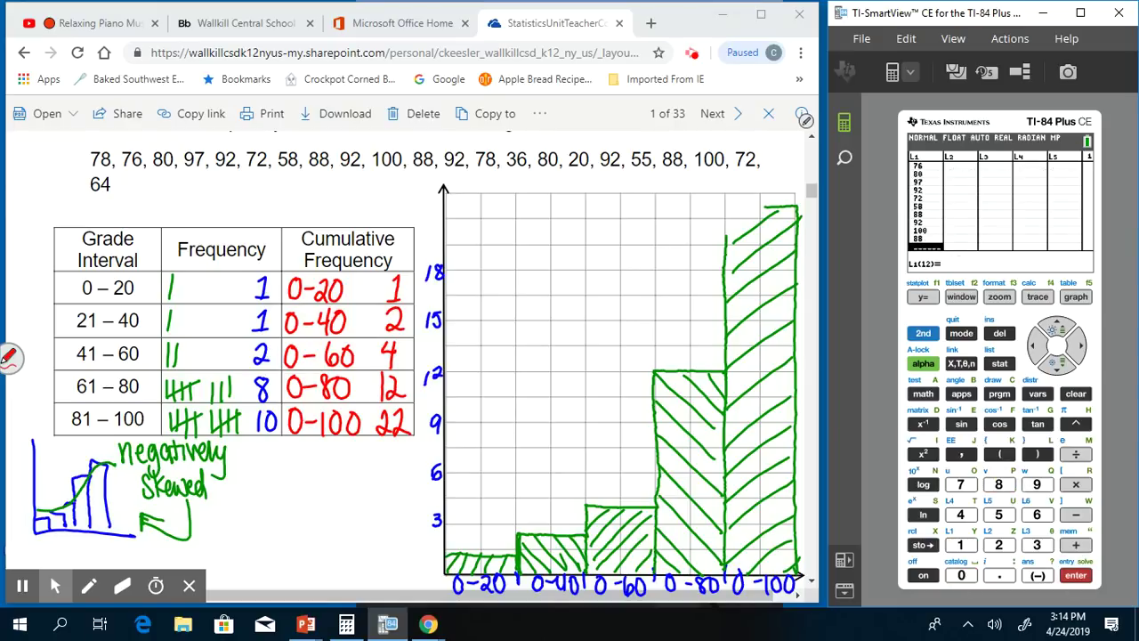
Step: Enter the remaining scores 92, 78, 36, 80, 20, 92, 55, 88, 100, 72, 64 into L1
type("92")
key("Return")
type("78")
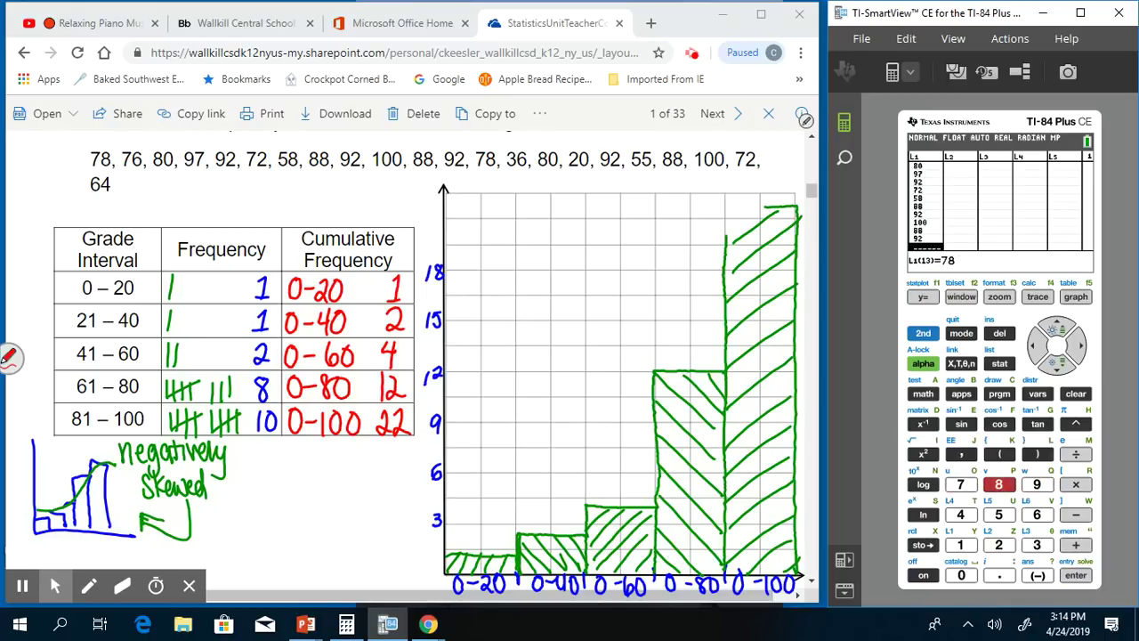
key("Return")
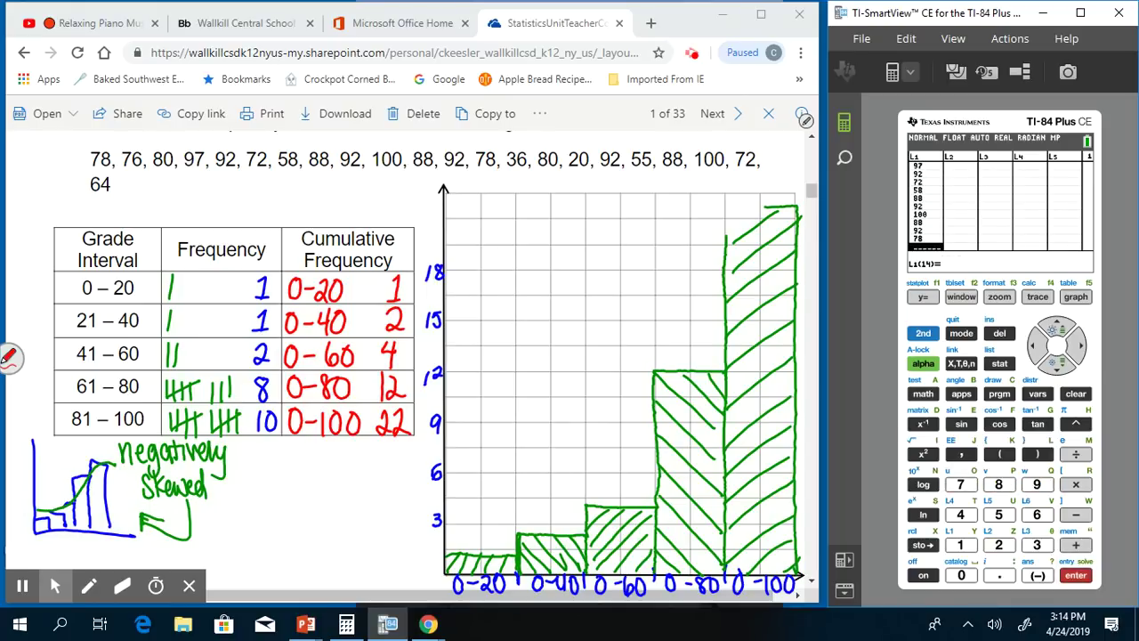
type("36")
key("Return")
type("80")
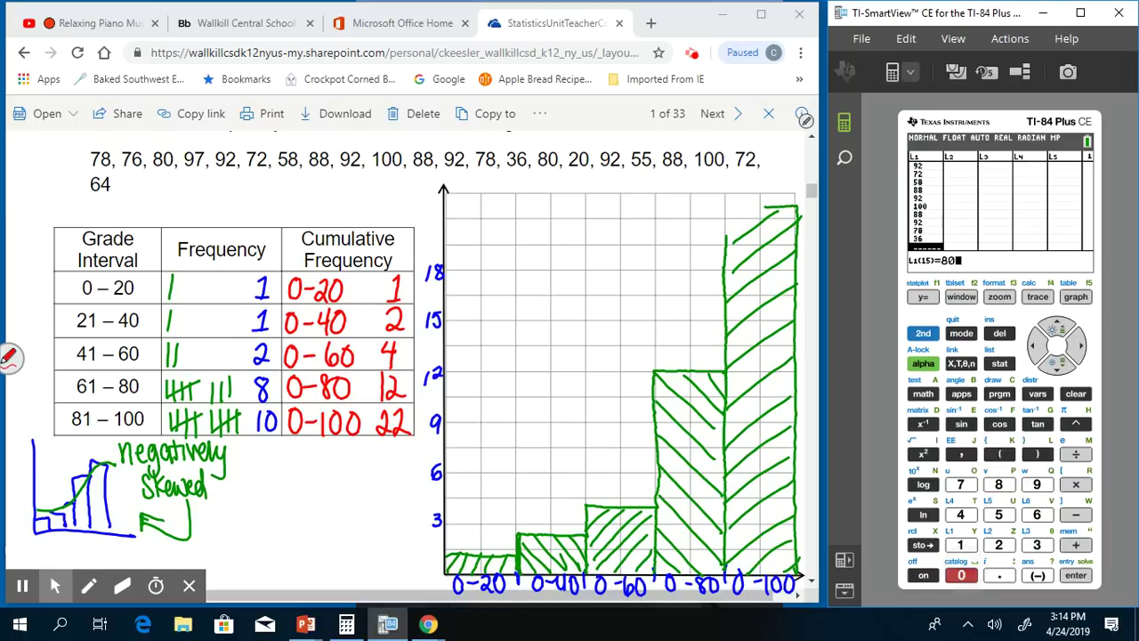
key("Return")
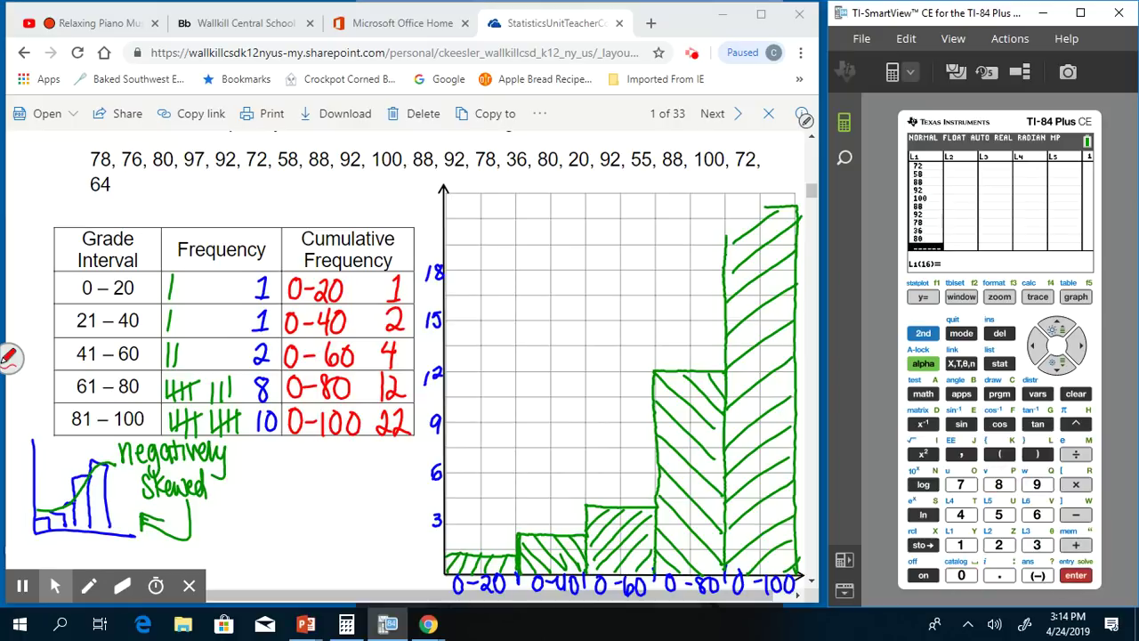
type("20")
key("Return")
type("92")
key("Return")
type("55")
key("Return")
type("88")
key("Return")
type("100")
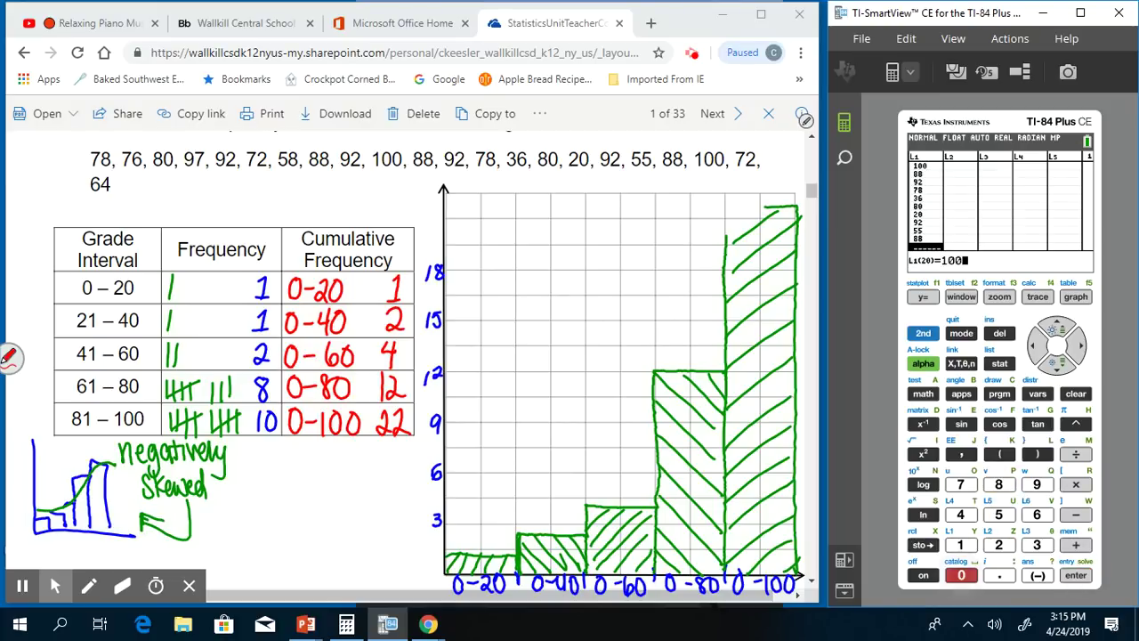
key("Return")
type("72")
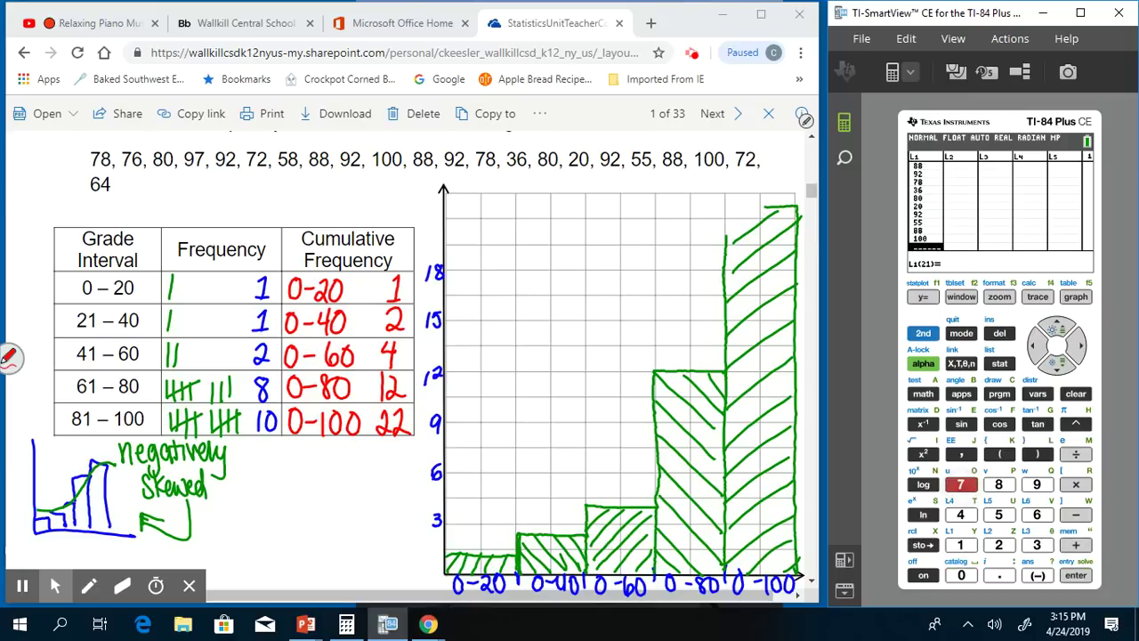
key("Return")
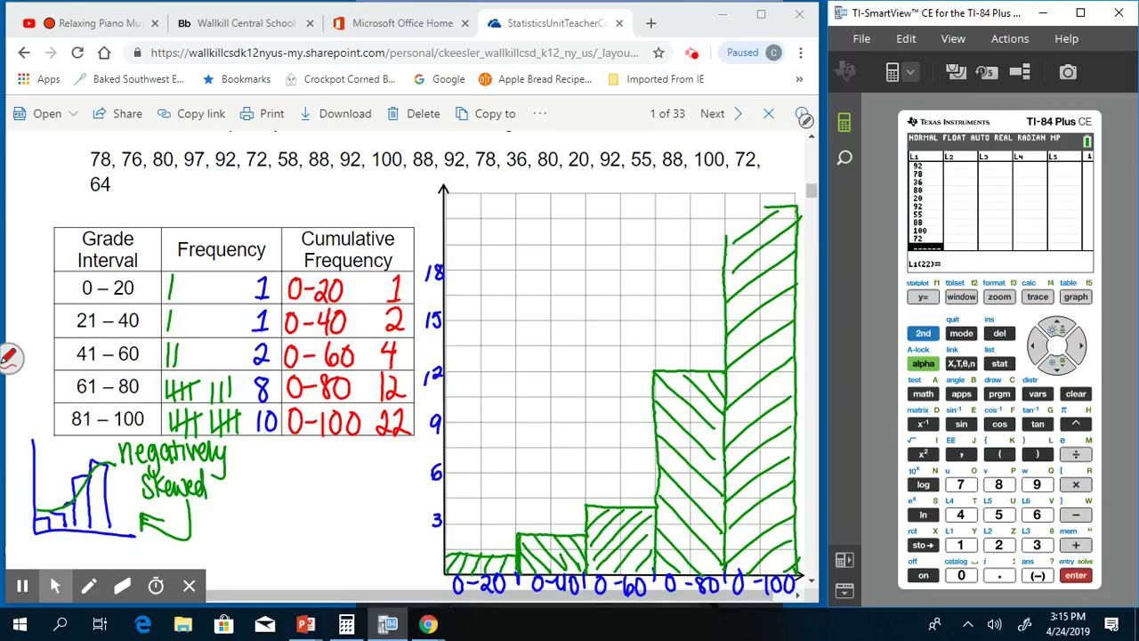
type("64")
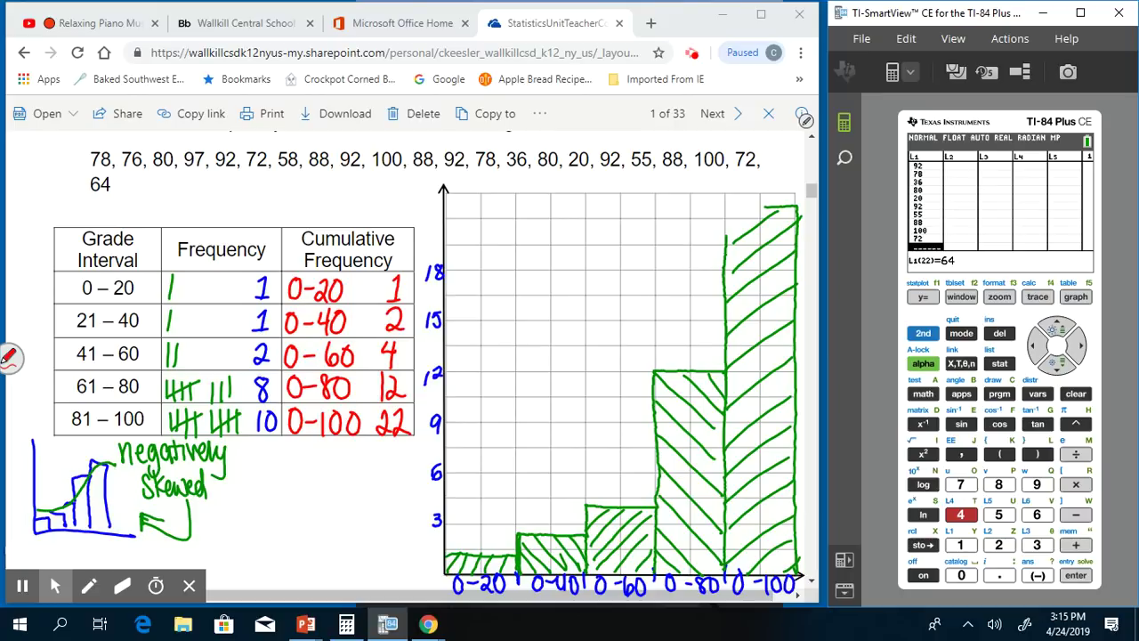
key("Return")
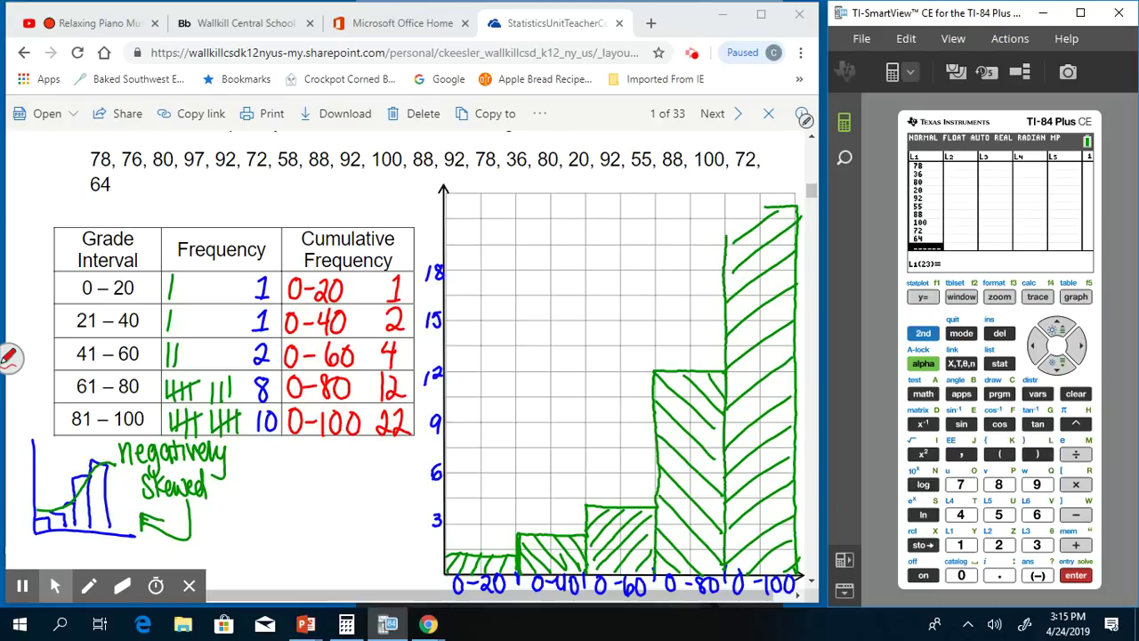
Step: Run 1-Var Stats on L1, giving mean 77.18181818, n=22, minX=20 and Q1=72
left_click(999, 363)
key("Right")
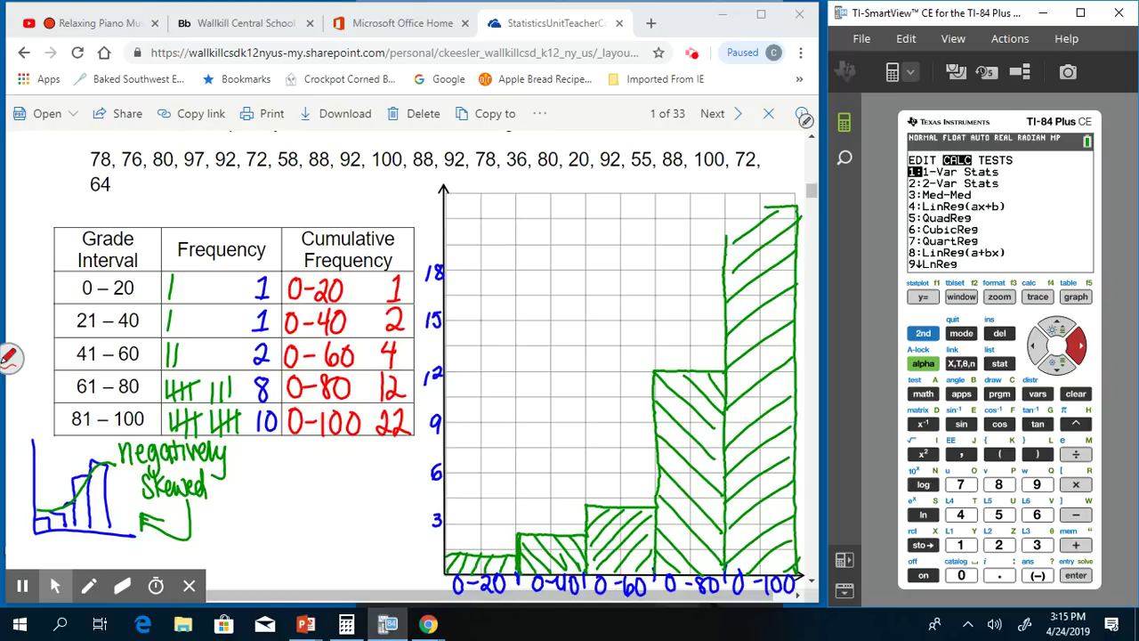
key("Return")
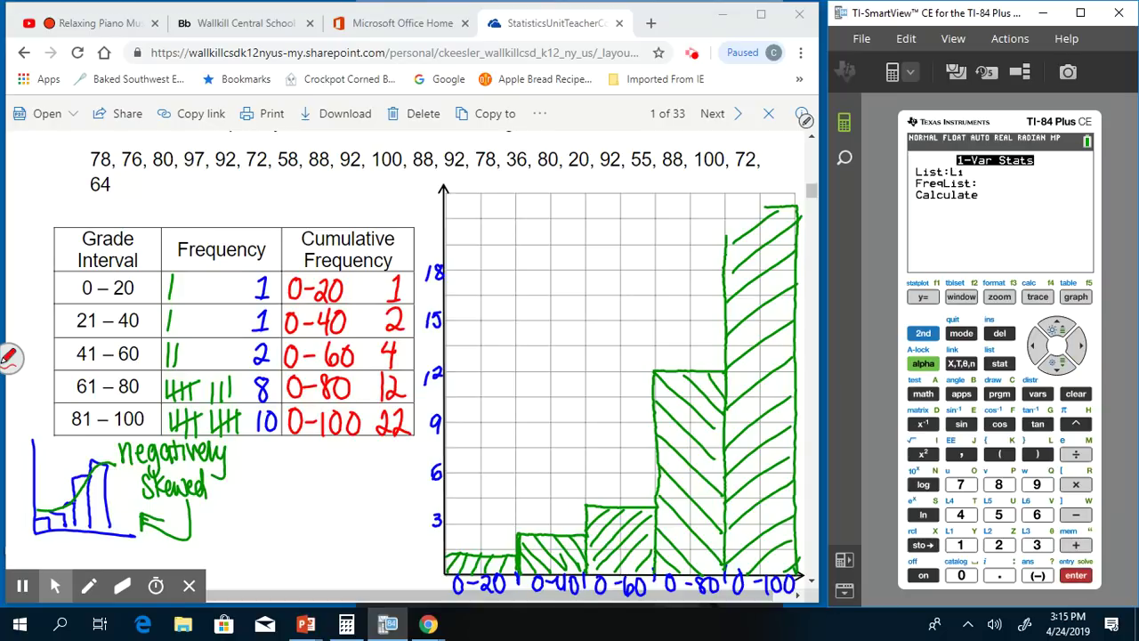
key("Down")
key("Down")
key("Return")
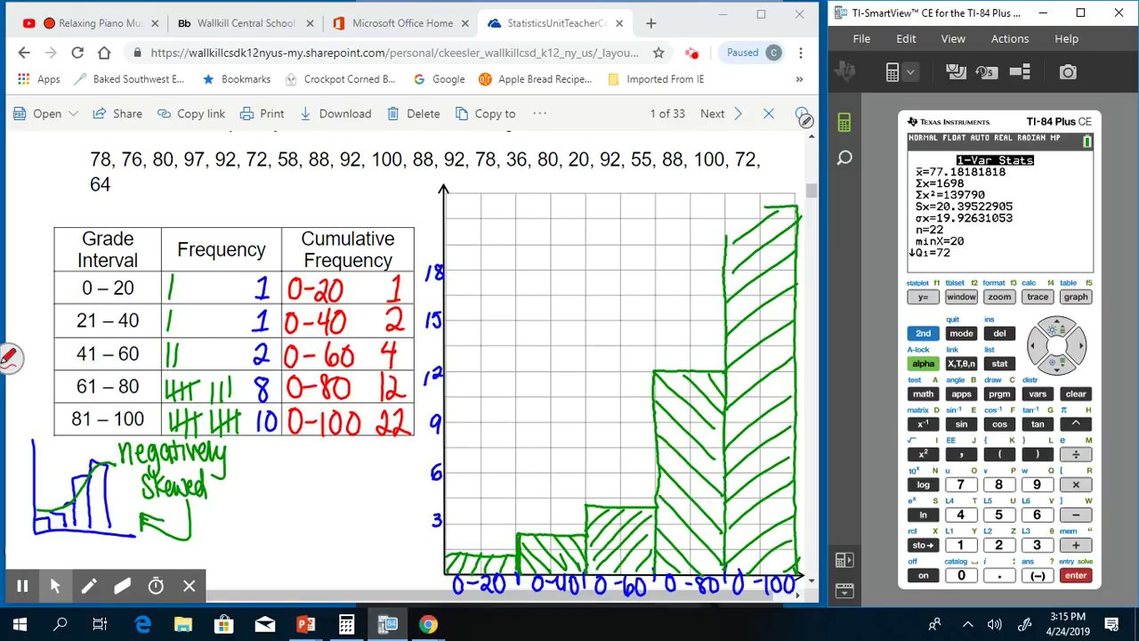
mouse_move(9, 287)
left_mouse_down()
mouse_move(49, 288)
mouse_move(75, 497)
mouse_move(179, 302)
mouse_move(195, 475)
mouse_move(324, 317)
mouse_move(349, 511)
mouse_move(437, 291)
mouse_move(499, 454)
mouse_move(564, 438)
mouse_move(638, 295)
mouse_move(665, 447)
mouse_move(727, 315)
mouse_move(766, 431)
mouse_move(599, 340)
left_mouse_up()
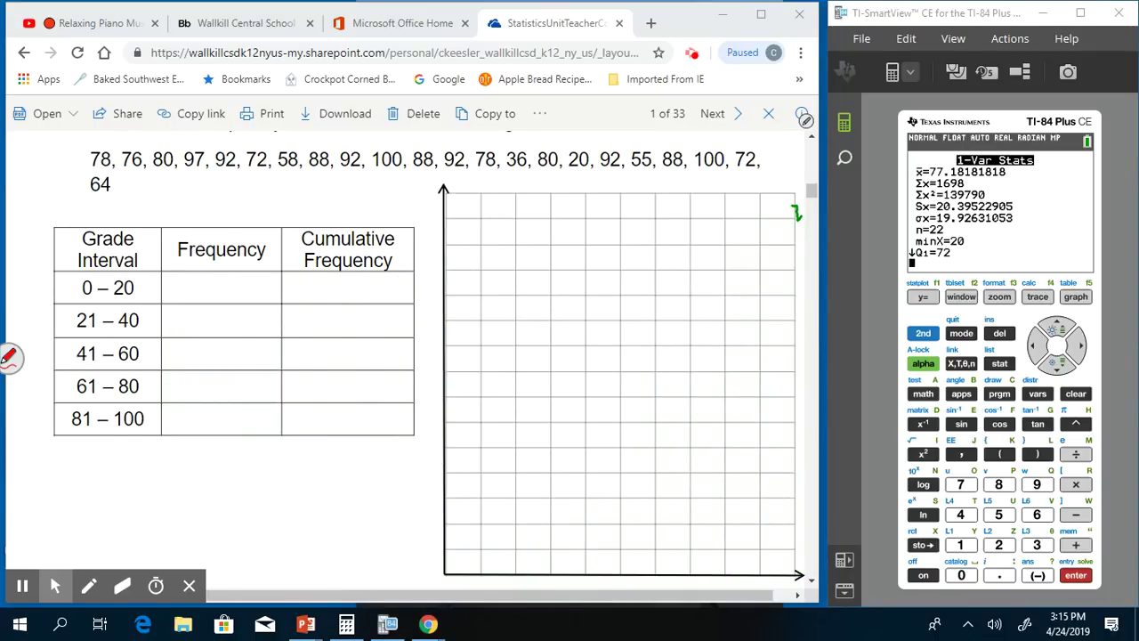
Step: Switch the pen to green and write 'mean (x̄) ≈ 77' under the central-tendency question
scroll(178, 338, "down", 4)
scroll(166, 357, "down", 2)
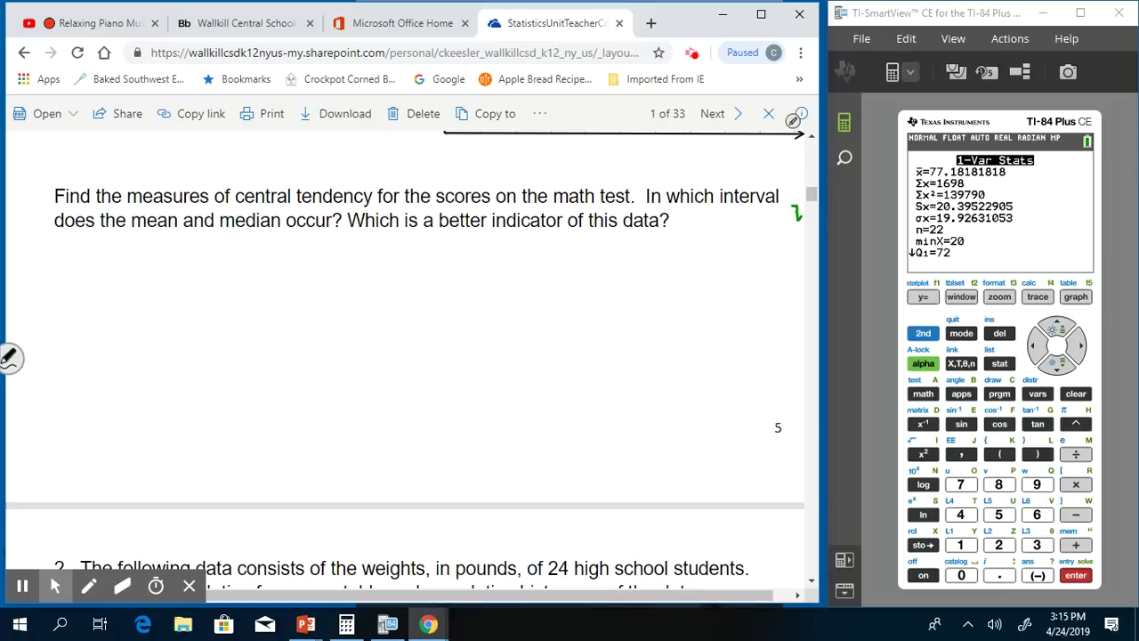
left_click(11, 358)
left_click(75, 252)
mouse_move(38, 258)
left_mouse_down()
mouse_move(60, 277)
mouse_move(110, 280)
mouse_move(117, 263)
mouse_move(126, 281)
mouse_move(178, 278)
mouse_move(161, 256)
mouse_move(189, 265)
mouse_move(183, 282)
mouse_move(215, 271)
left_mouse_up()
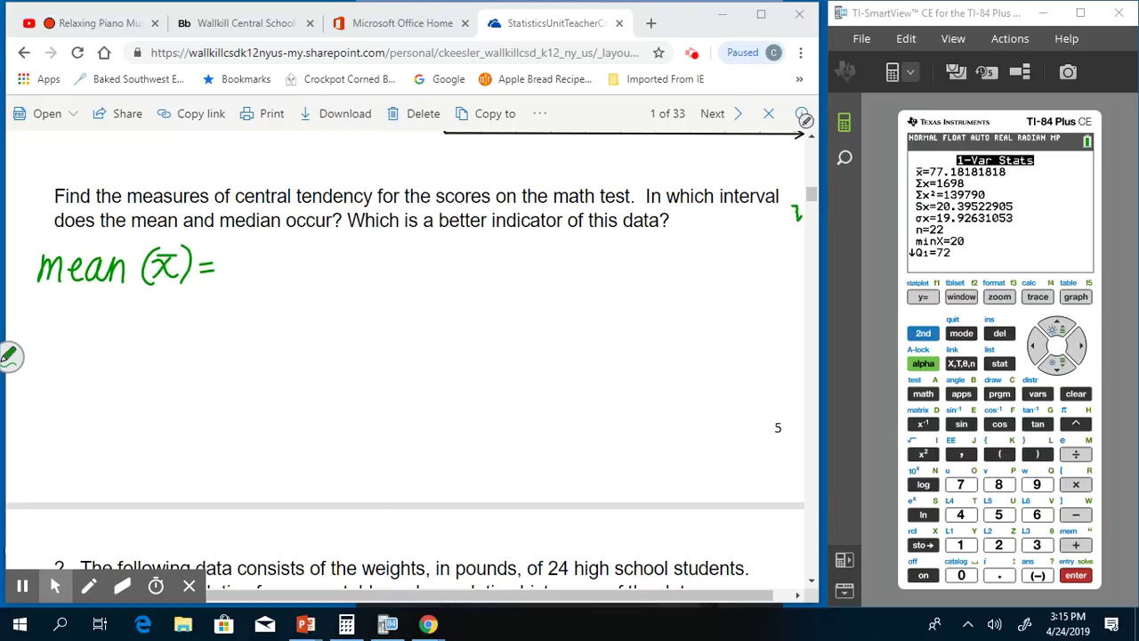
mouse_move(210, 263)
left_mouse_down()
mouse_move(239, 267)
mouse_move(236, 281)
left_mouse_up()
mouse_move(251, 255)
left_mouse_down()
mouse_move(262, 281)
mouse_move(212, 260)
mouse_move(219, 272)
left_mouse_up()
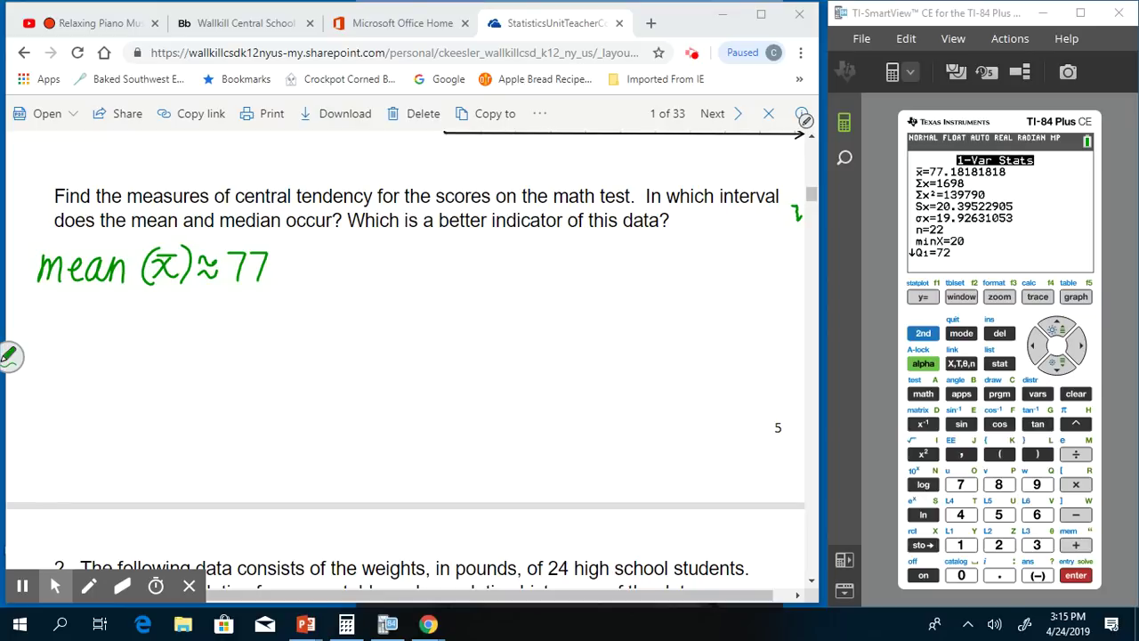
key("Down")
key("Down")
key("Down")
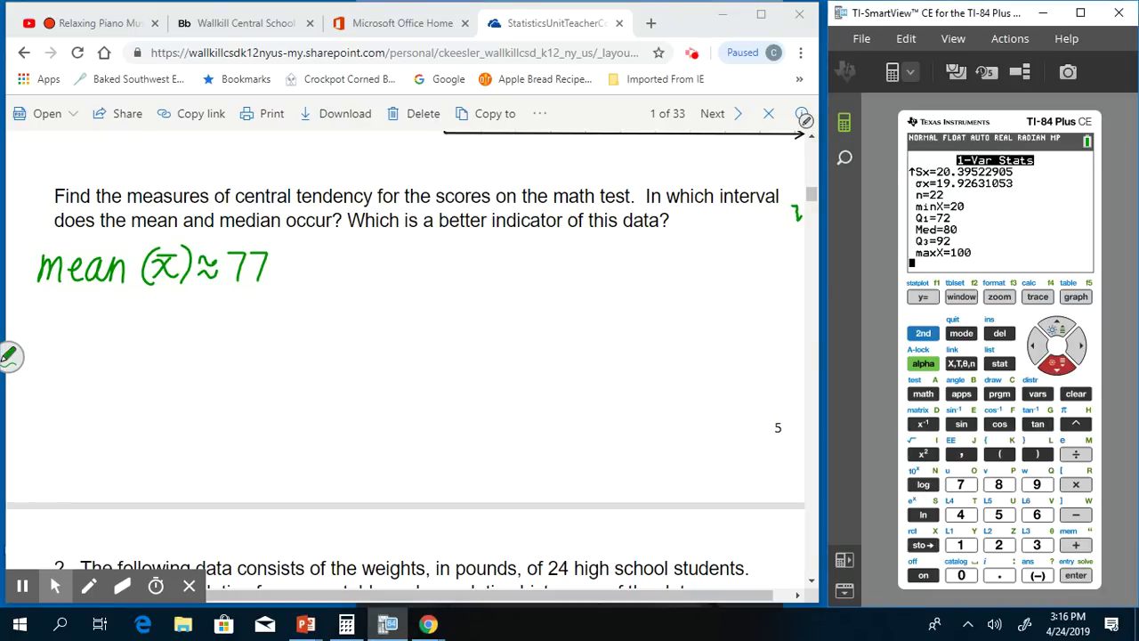
Step: Mark n=22, minX=20 and maxX=100 on the calculator's 1-Var Stats results
key("Down")
key("Down")
mouse_move(925, 190)
left_mouse_down()
mouse_move(949, 198)
mouse_move(931, 188)
left_mouse_up()
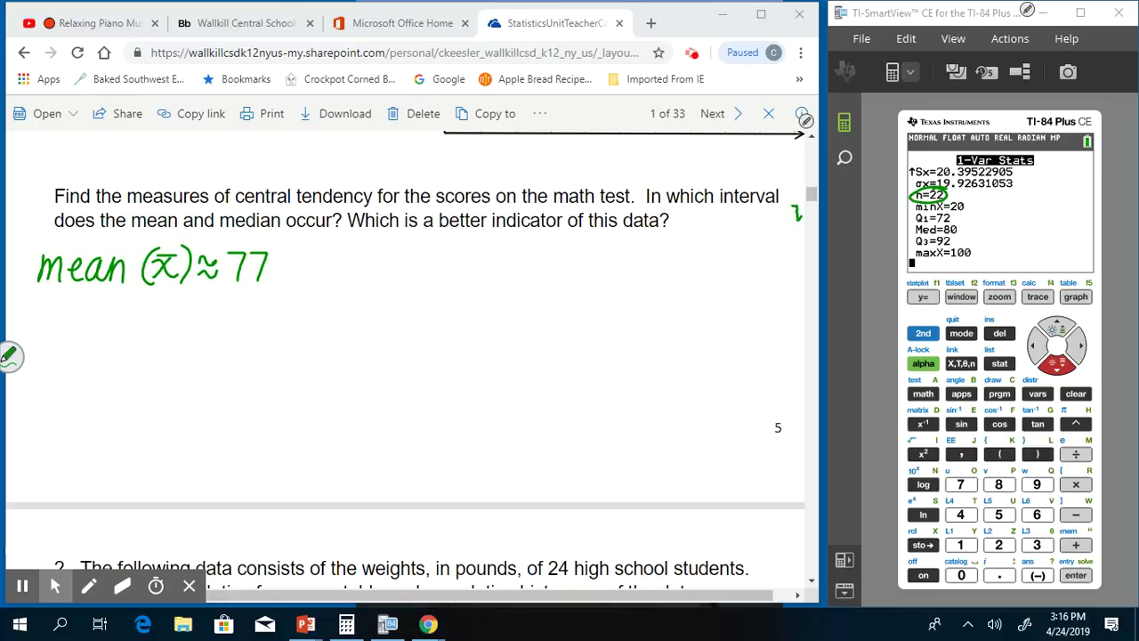
left_click_drag(914, 214, 970, 211)
left_click_drag(916, 258, 970, 256)
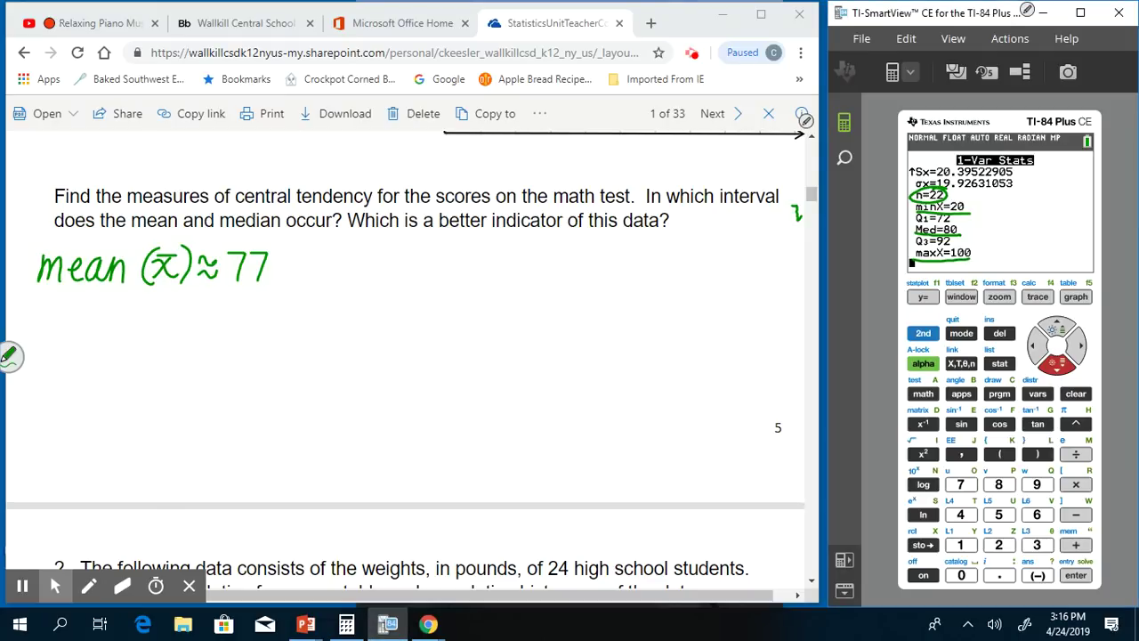
Step: Handwrite 'median = 80' below the mean line
mouse_move(38, 327)
left_mouse_down()
mouse_move(55, 308)
mouse_move(84, 324)
mouse_move(158, 326)
mouse_move(197, 305)
mouse_move(199, 316)
mouse_move(187, 310)
mouse_move(195, 315)
left_mouse_up()
mouse_move(215, 300)
left_mouse_down()
mouse_move(221, 313)
mouse_move(217, 302)
left_mouse_up()
mouse_move(234, 306)
left_mouse_down()
mouse_move(225, 322)
mouse_move(235, 306)
left_mouse_up()
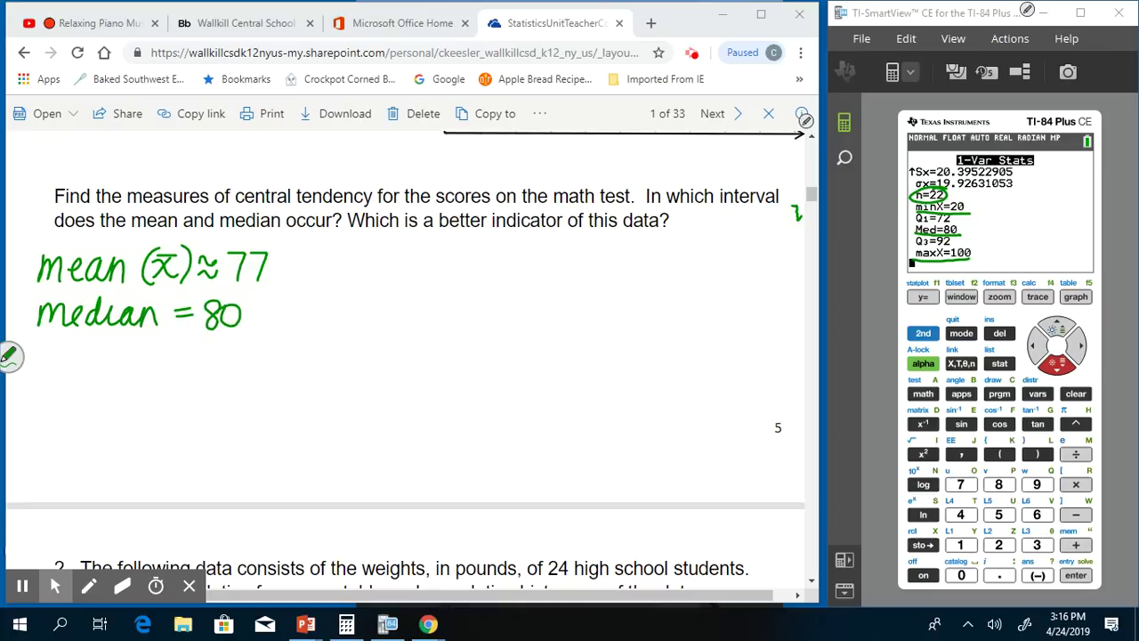
Step: Replace the handwritten 'mode' with 'range 100-20=80' below the median
mouse_move(34, 367)
left_mouse_down()
mouse_move(55, 354)
mouse_move(60, 366)
left_mouse_up()
mouse_move(71, 347)
left_mouse_down()
mouse_move(105, 340)
mouse_move(114, 365)
left_mouse_up()
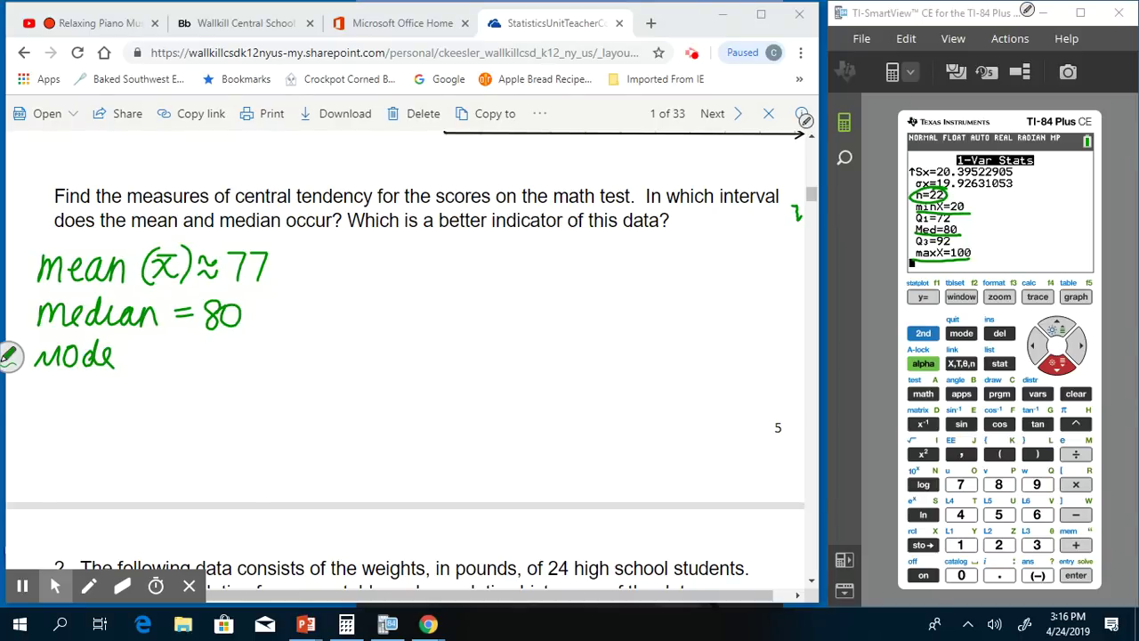
key("Up")
key("Up")
key("Up")
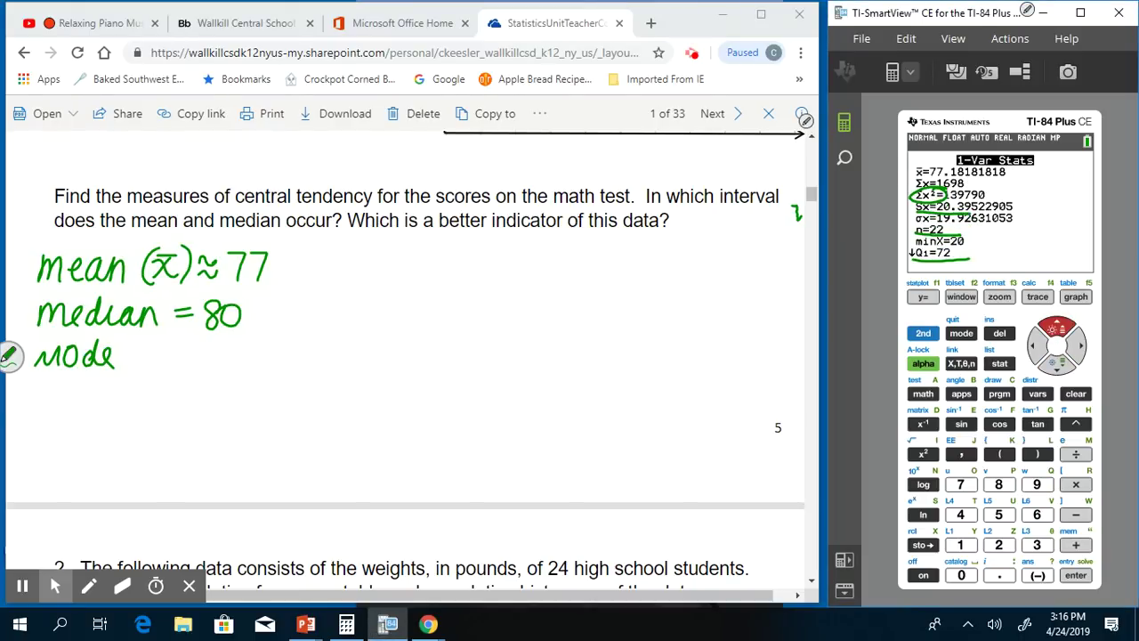
key("Down")
key("Down")
key("Down")
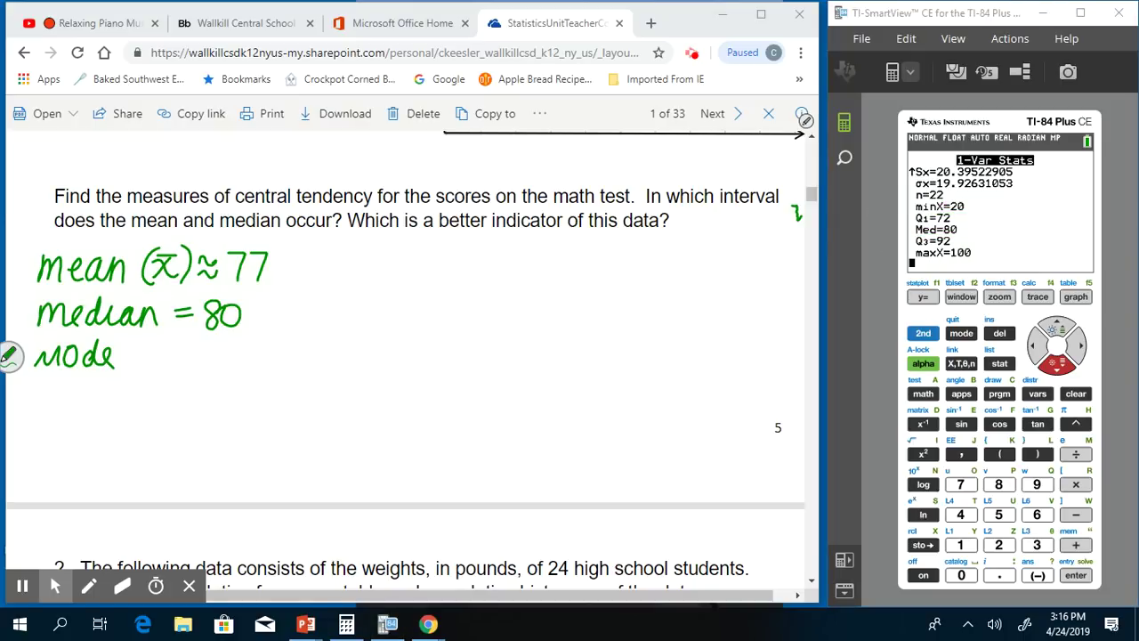
mouse_move(111, 356)
left_mouse_down()
mouse_move(76, 368)
mouse_move(40, 360)
mouse_move(126, 369)
left_mouse_up()
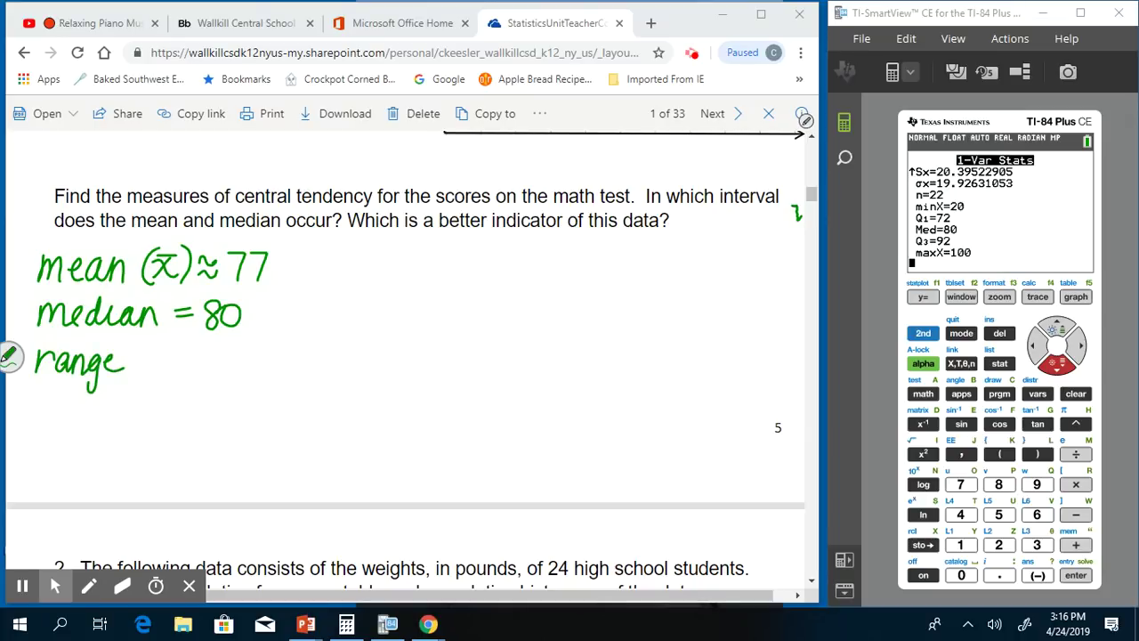
mouse_move(156, 345)
left_mouse_down()
mouse_move(187, 371)
mouse_move(191, 354)
mouse_move(212, 364)
mouse_move(311, 349)
left_mouse_up()
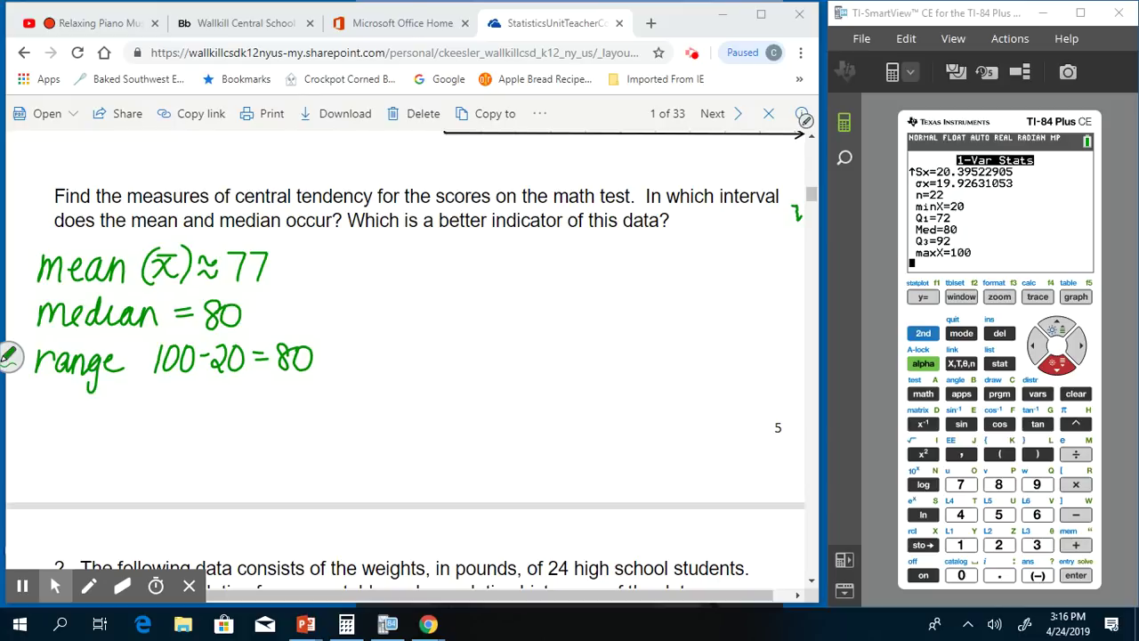
key("Up")
key("Up")
key("Up")
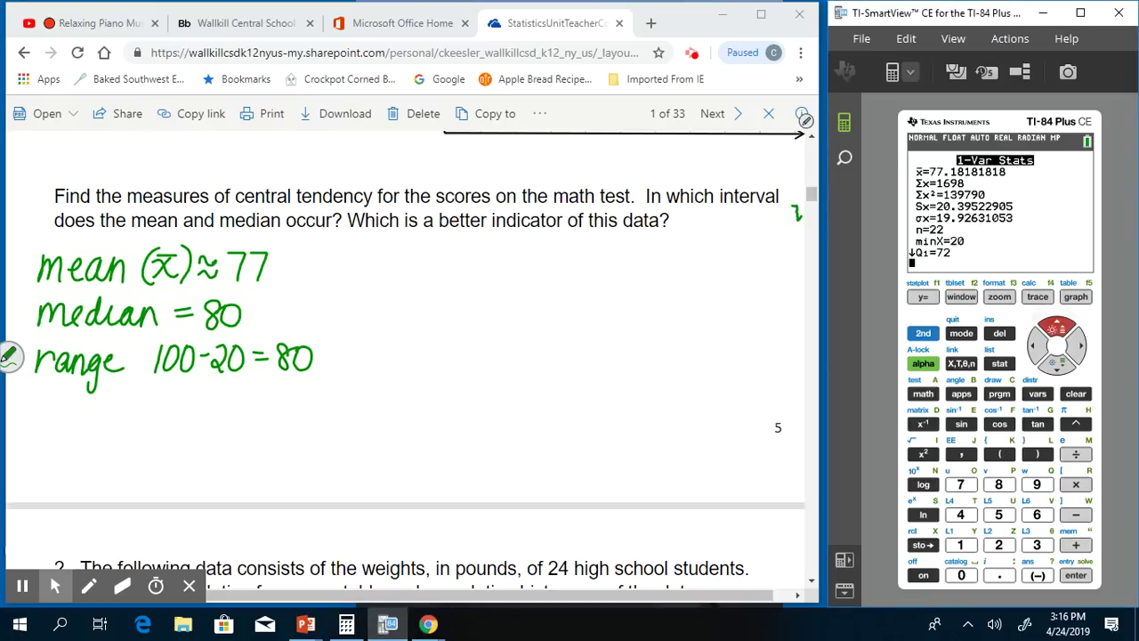
key("Down")
key("Down")
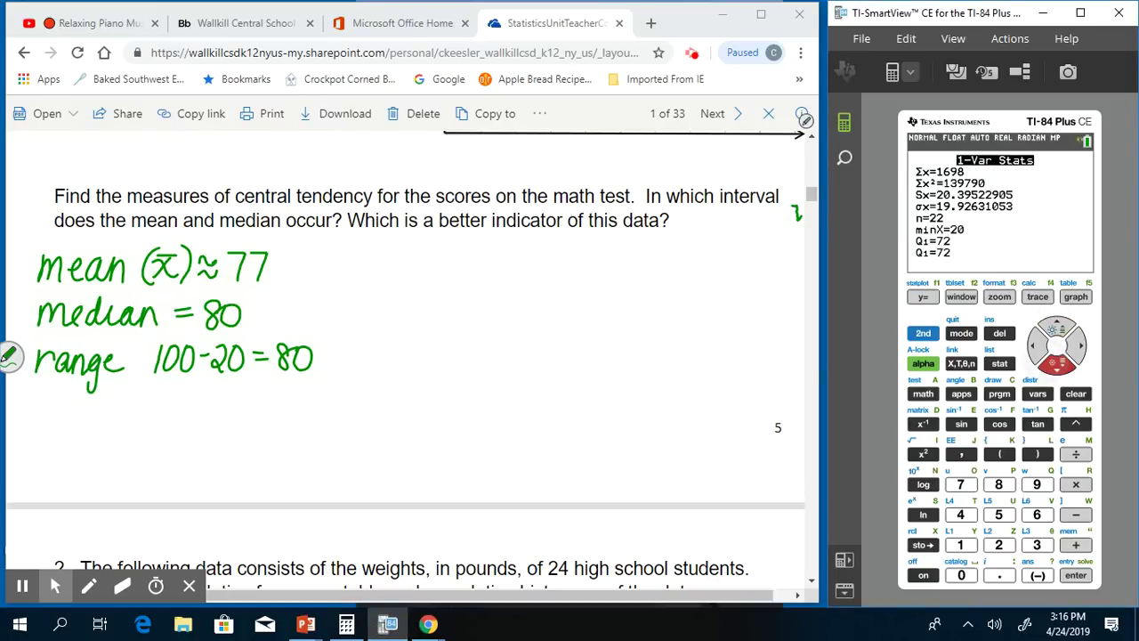
key("Down")
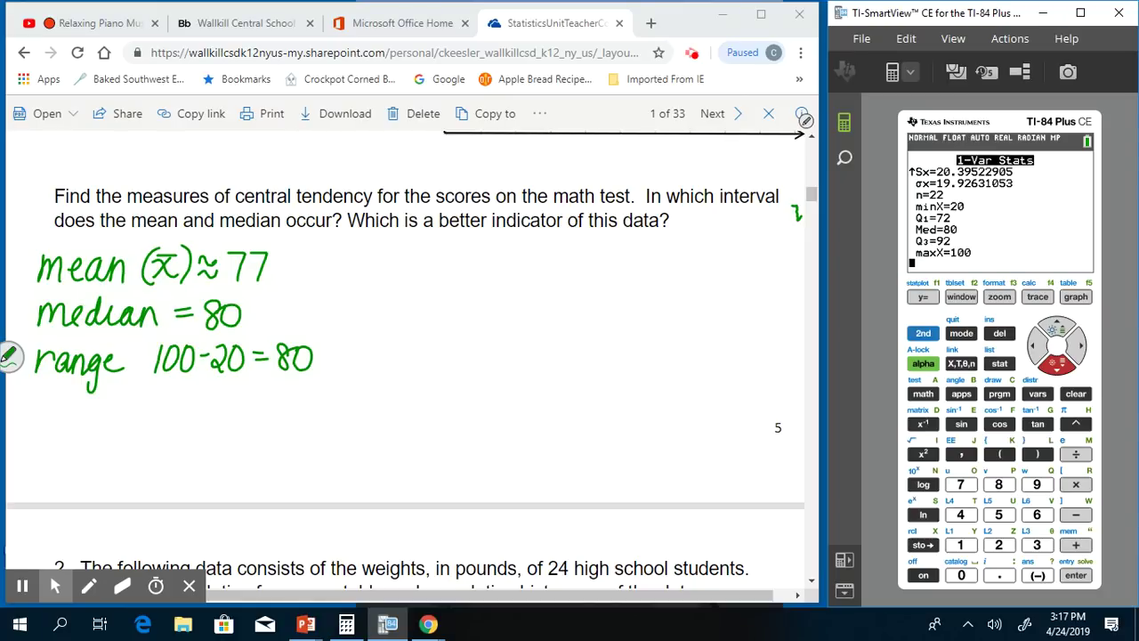
left_click(785, 230)
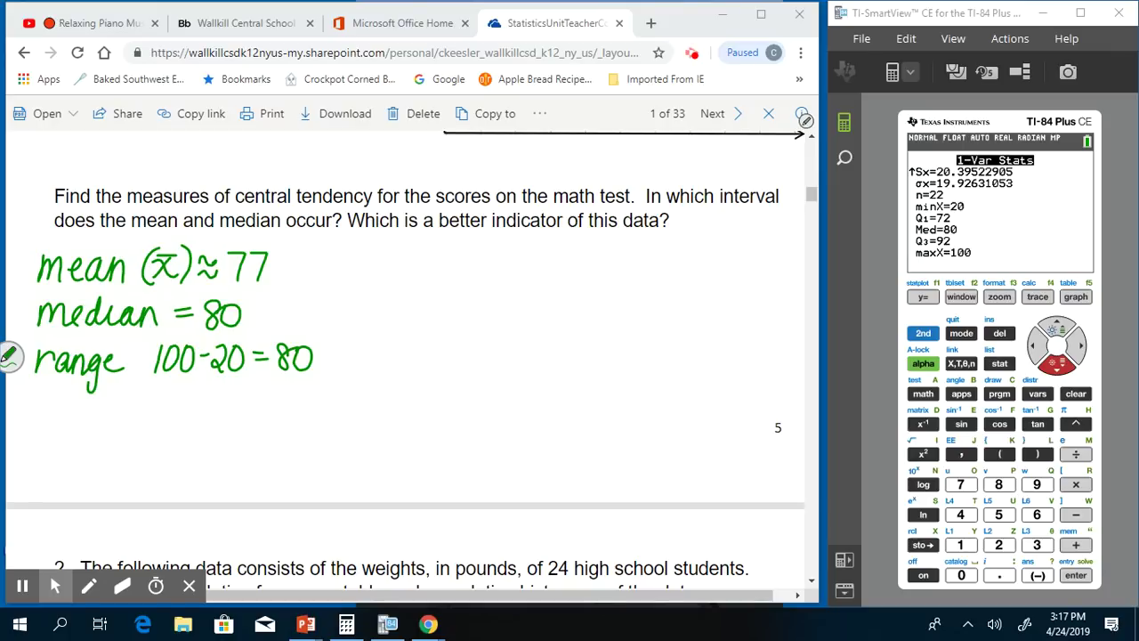
Step: Handwrite 'The median is representative because the' in green beside the mean
mouse_move(348, 251)
left_mouse_down()
mouse_move(399, 248)
mouse_move(381, 281)
mouse_move(416, 282)
left_mouse_up()
mouse_move(408, 272)
left_mouse_down()
mouse_move(464, 281)
mouse_move(487, 267)
mouse_move(535, 280)
left_mouse_up()
mouse_move(554, 265)
left_mouse_down()
mouse_move(604, 265)
mouse_move(631, 277)
mouse_move(644, 261)
mouse_move(667, 276)
left_mouse_up()
mouse_move(370, 303)
left_mouse_down()
mouse_move(376, 324)
mouse_move(401, 310)
mouse_move(410, 337)
left_mouse_up()
mouse_move(405, 304)
left_mouse_down()
mouse_move(419, 316)
mouse_move(445, 302)
mouse_move(452, 316)
left_mouse_up()
left_click_drag(464, 307, 484, 319)
left_click_drag(482, 321, 506, 320)
mouse_move(492, 304)
left_mouse_down()
mouse_move(520, 293)
mouse_move(527, 321)
left_mouse_up()
mouse_move(534, 294)
left_mouse_down()
mouse_move(535, 314)
mouse_move(561, 303)
left_mouse_up()
left_click_drag(559, 311, 605, 309)
left_click_drag(598, 311, 619, 319)
mouse_move(631, 306)
left_mouse_down()
mouse_move(633, 320)
mouse_move(656, 319)
left_mouse_up()
left_click_drag(666, 309, 687, 317)
mouse_move(701, 290)
left_mouse_down()
mouse_move(701, 320)
mouse_move(713, 300)
left_mouse_up()
mouse_move(710, 293)
left_mouse_down()
mouse_move(723, 317)
mouse_move(749, 311)
left_mouse_up()
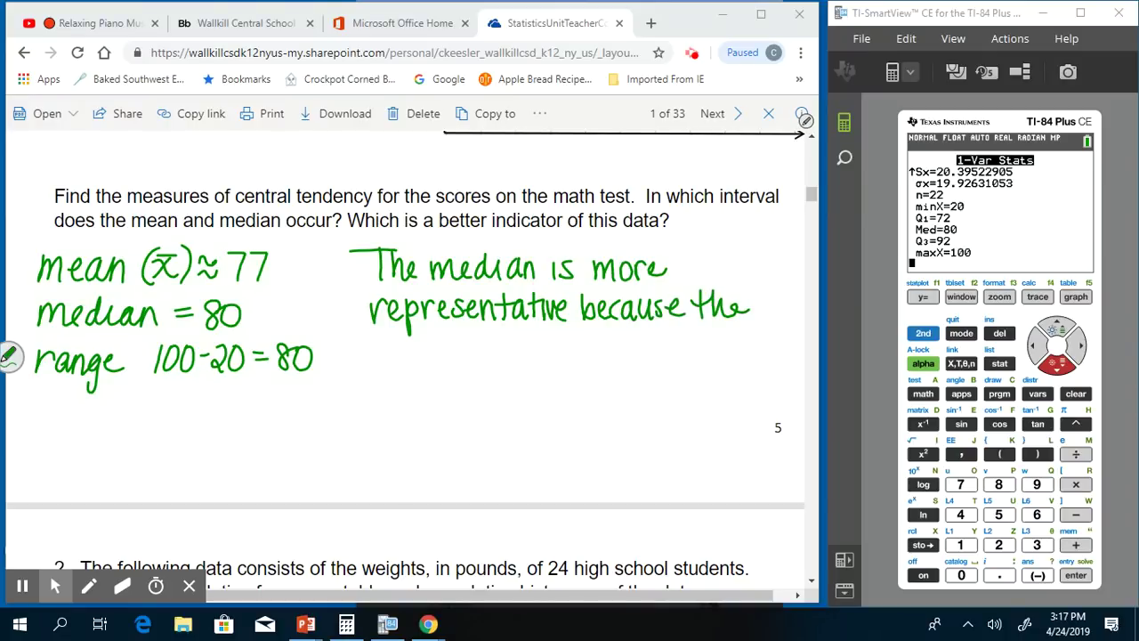
Step: Continue on a new line with 'data of math scores'
mouse_move(381, 346)
left_mouse_down()
mouse_move(371, 356)
mouse_move(391, 363)
left_mouse_up()
left_click_drag(403, 350, 406, 369)
mouse_move(413, 340)
left_mouse_down()
mouse_move(411, 367)
mouse_move(422, 352)
left_mouse_up()
mouse_move(430, 349)
left_mouse_down()
mouse_move(425, 363)
mouse_move(439, 369)
left_mouse_up()
mouse_move(461, 347)
left_mouse_down()
mouse_move(452, 363)
mouse_move(463, 349)
left_mouse_up()
mouse_move(477, 333)
left_mouse_down()
mouse_move(470, 368)
mouse_move(478, 349)
left_mouse_up()
left_click_drag(491, 367, 513, 365)
mouse_move(523, 349)
left_mouse_down()
mouse_move(520, 366)
mouse_move(531, 365)
left_mouse_up()
mouse_move(536, 338)
left_mouse_down()
mouse_move(534, 366)
mouse_move(544, 347)
left_mouse_up()
left_click_drag(545, 336, 543, 365)
left_click_drag(543, 352, 583, 361)
left_click_drag(605, 347, 630, 361)
mouse_move(642, 344)
left_mouse_down()
mouse_move(634, 361)
mouse_move(671, 361)
left_mouse_up()
Step: Finish the sentence with 'negatively skewed.' and its full stop
left_click_drag(675, 354, 697, 383)
left_click_drag(712, 343, 721, 362)
mouse_move(714, 345)
left_mouse_down()
mouse_move(731, 343)
mouse_move(739, 359)
left_mouse_up()
left_click_drag(740, 343, 765, 357)
mouse_move(771, 333)
left_mouse_down()
mouse_move(767, 361)
mouse_move(783, 377)
left_mouse_up()
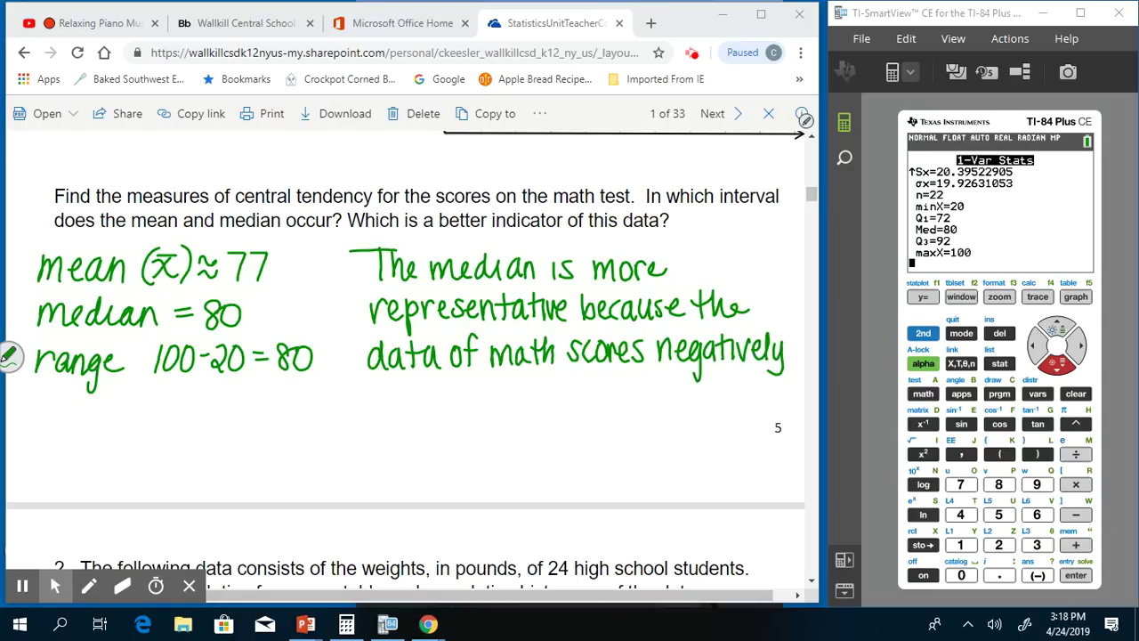
mouse_move(381, 380)
left_mouse_down()
mouse_move(368, 404)
mouse_move(385, 406)
left_mouse_up()
mouse_move(398, 383)
left_mouse_down()
mouse_move(404, 406)
mouse_move(434, 380)
mouse_move(452, 404)
left_mouse_up()
left_click(460, 402)
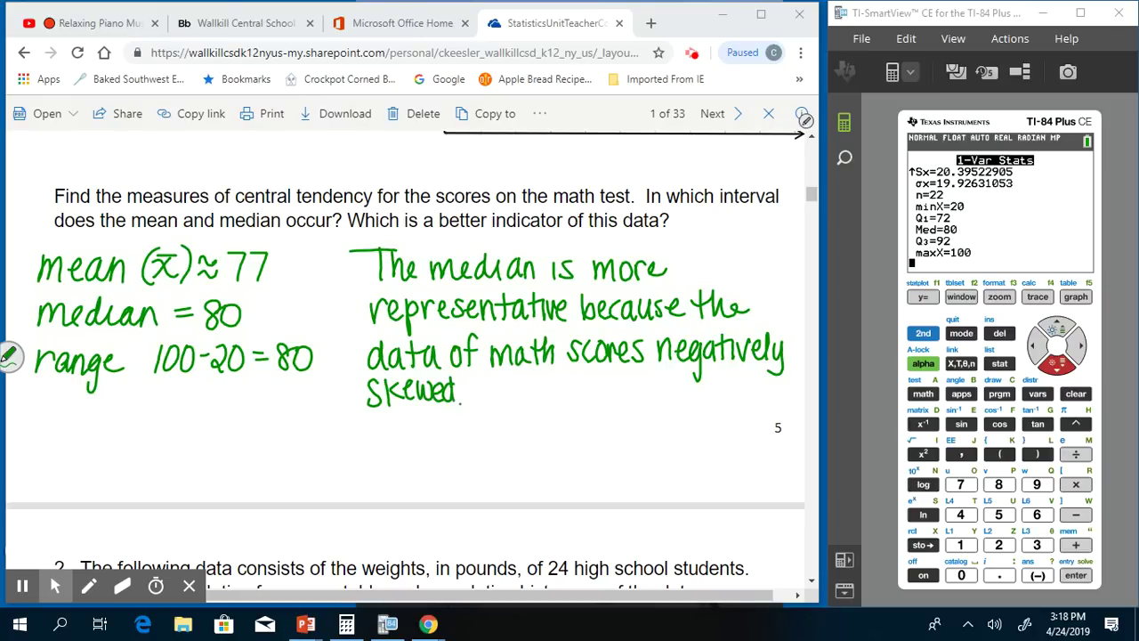
Step: Draw a green brace and arrow from the statistics and write 'Located in' below it
mouse_move(287, 255)
left_mouse_down()
mouse_move(283, 316)
mouse_move(322, 389)
mouse_move(334, 384)
left_mouse_up()
left_click_drag(229, 425, 236, 456)
left_click_drag(247, 439, 284, 455)
left_click_drag(277, 439, 288, 440)
left_click_drag(288, 448, 304, 458)
mouse_move(311, 427)
left_mouse_down()
mouse_move(312, 459)
mouse_move(322, 457)
left_mouse_up()
left_click_drag(327, 440, 338, 457)
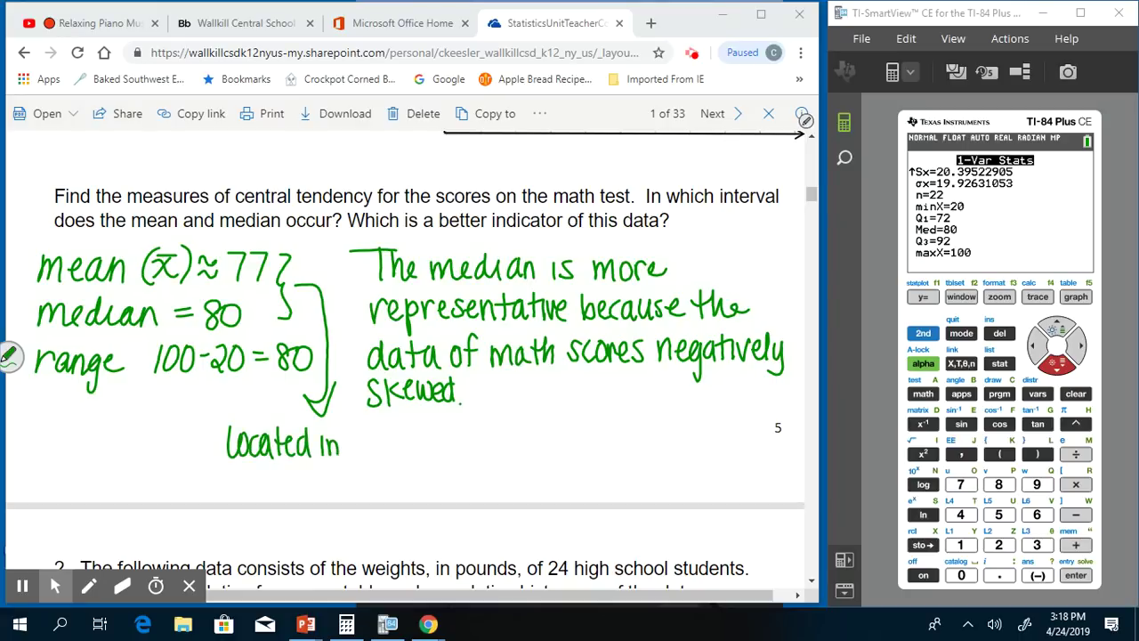
left_click_drag(226, 463, 229, 475)
mouse_move(235, 461)
left_mouse_down()
mouse_move(235, 489)
mouse_move(245, 489)
left_mouse_up()
Step: Complete the note with 'the interval 61-80.' on the next line
left_click_drag(247, 480, 268, 490)
mouse_move(274, 473)
left_mouse_down()
mouse_move(286, 489)
mouse_move(306, 470)
left_mouse_up()
mouse_move(300, 480)
left_mouse_down()
mouse_move(310, 487)
mouse_move(319, 469)
left_mouse_up()
mouse_move(320, 468)
left_mouse_down()
mouse_move(347, 489)
mouse_move(372, 471)
mouse_move(386, 484)
left_mouse_up()
left_click_drag(393, 468, 412, 459)
mouse_move(431, 457)
left_mouse_down()
mouse_move(422, 480)
mouse_move(430, 460)
left_mouse_up()
left_click(439, 481)
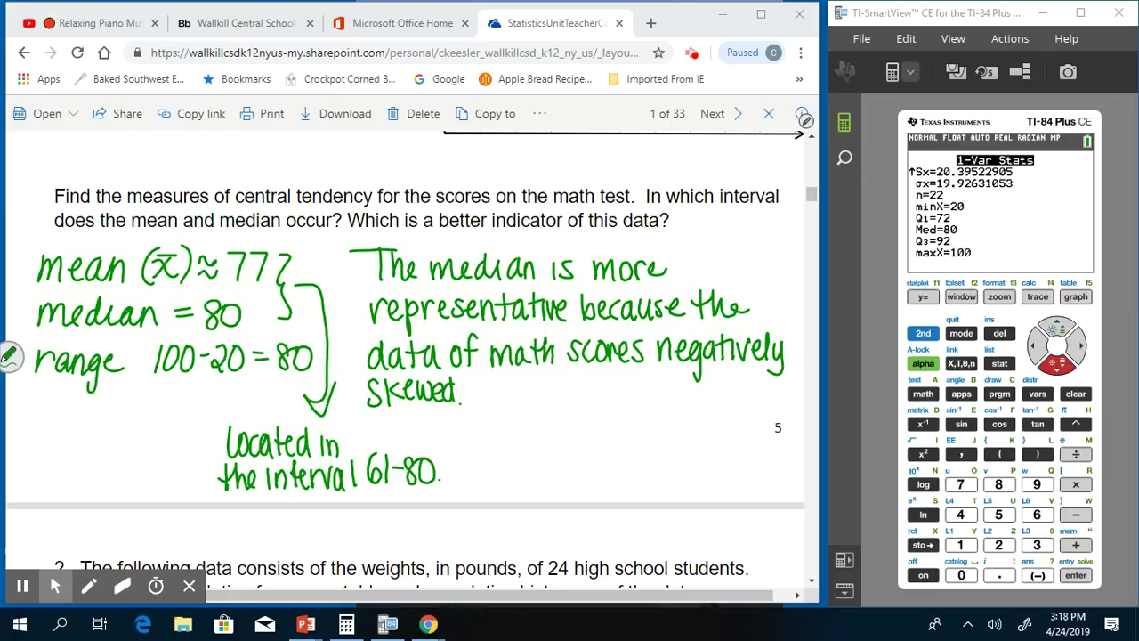